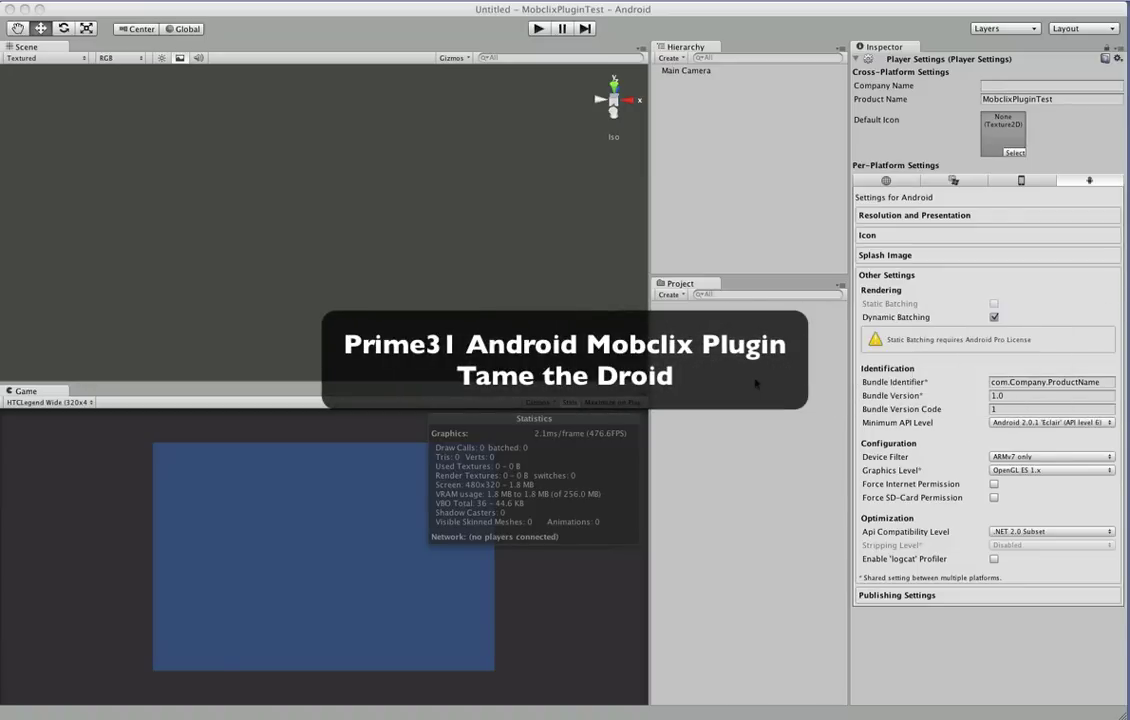
- Deselect Player Settings so the Inspector shows nothing
click(755, 383)
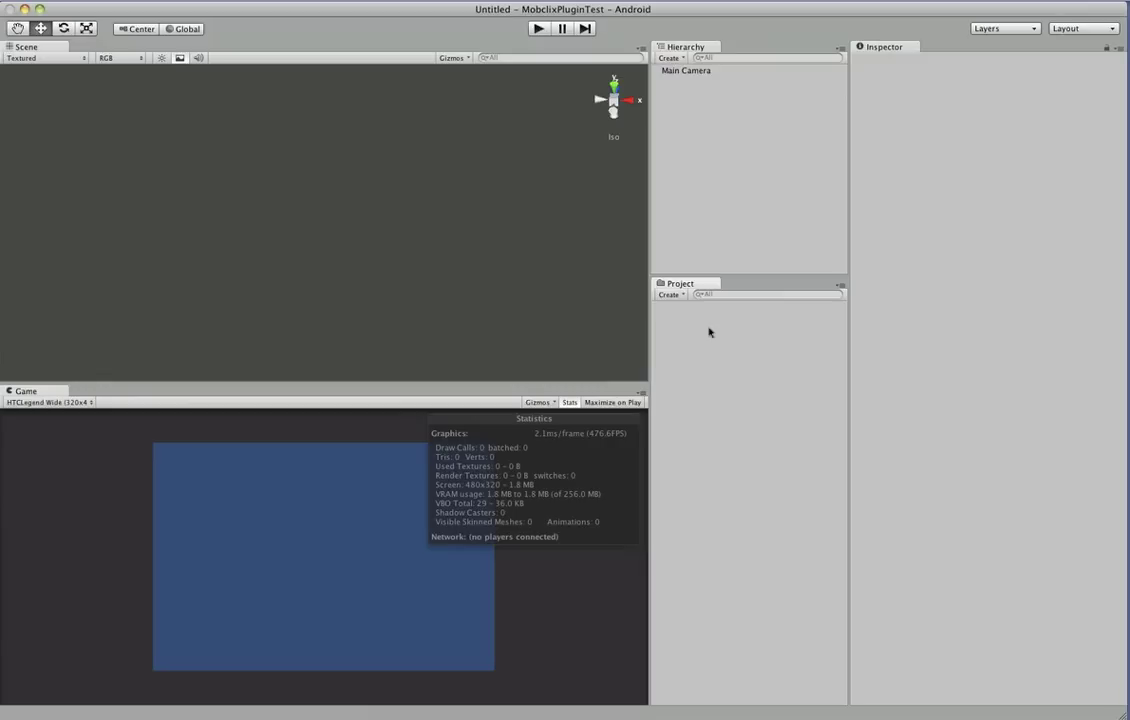
- Import all files of MobclixAndroid.unitypackage from the Unity3D/UnityPlugins folder as a custom package
right_click(709, 332)
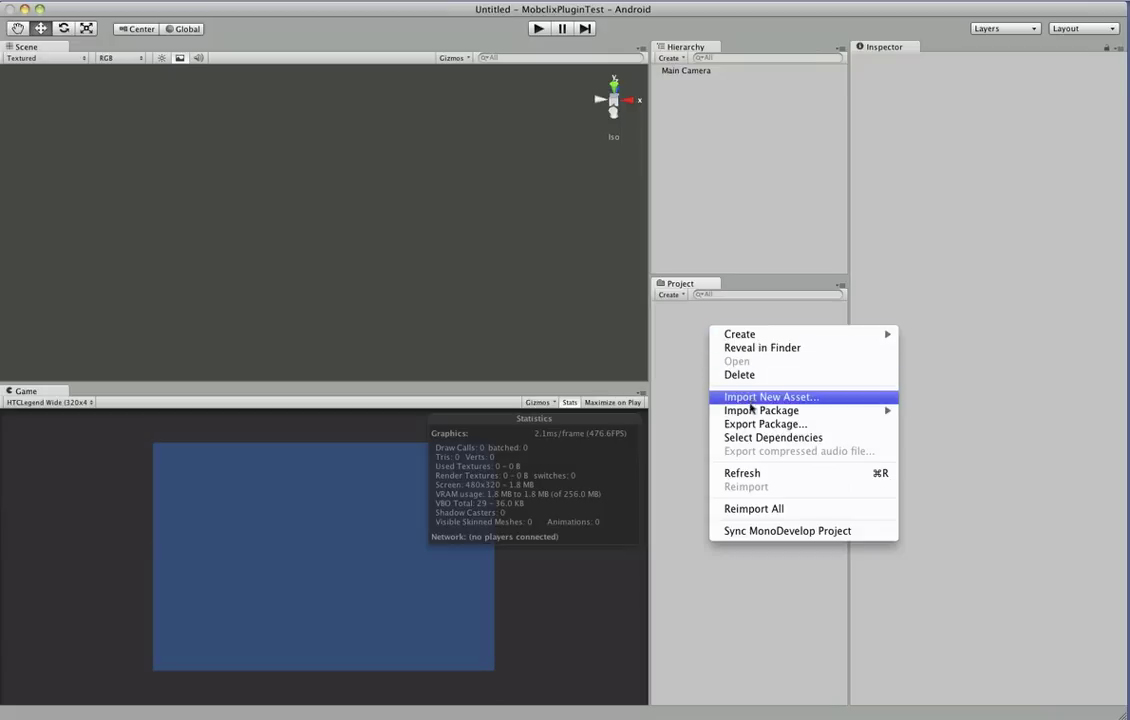
mouse_move(795, 410)
click(936, 410)
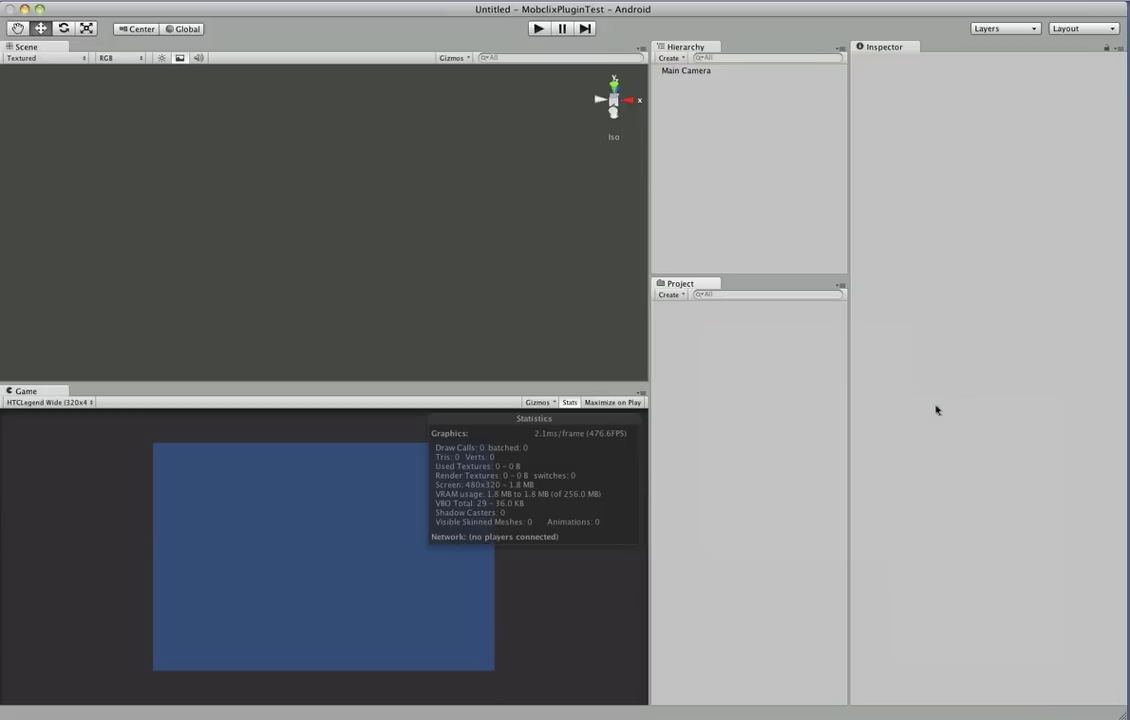
click(498, 406)
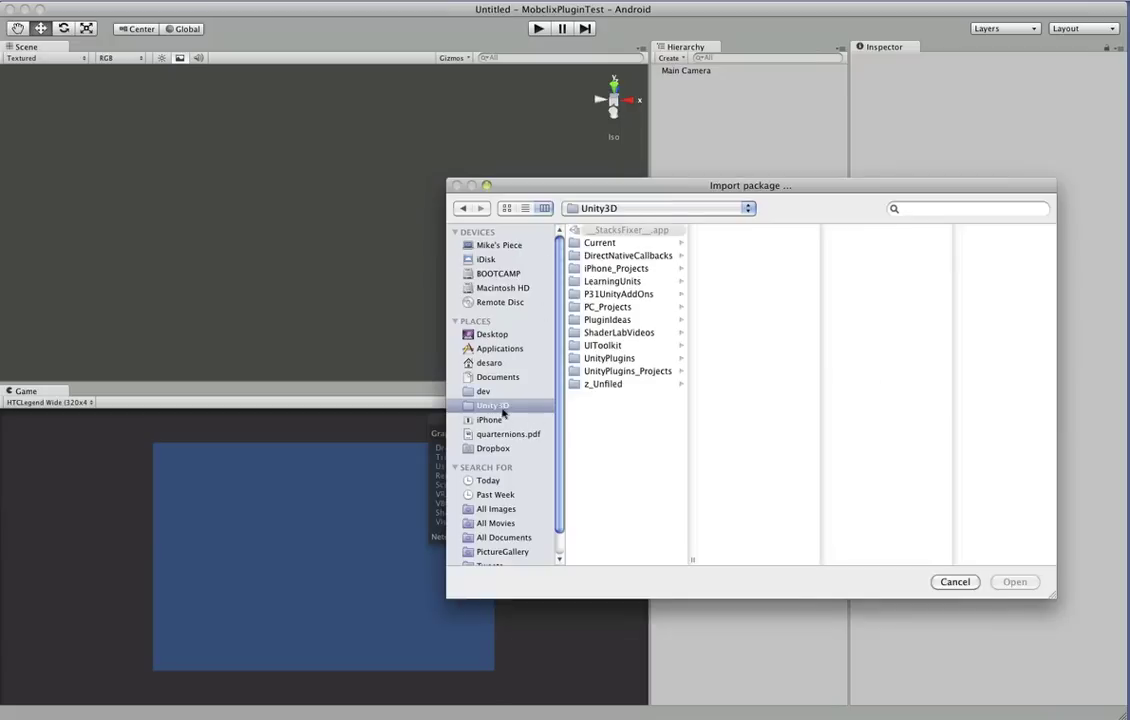
click(613, 358)
key(Right)
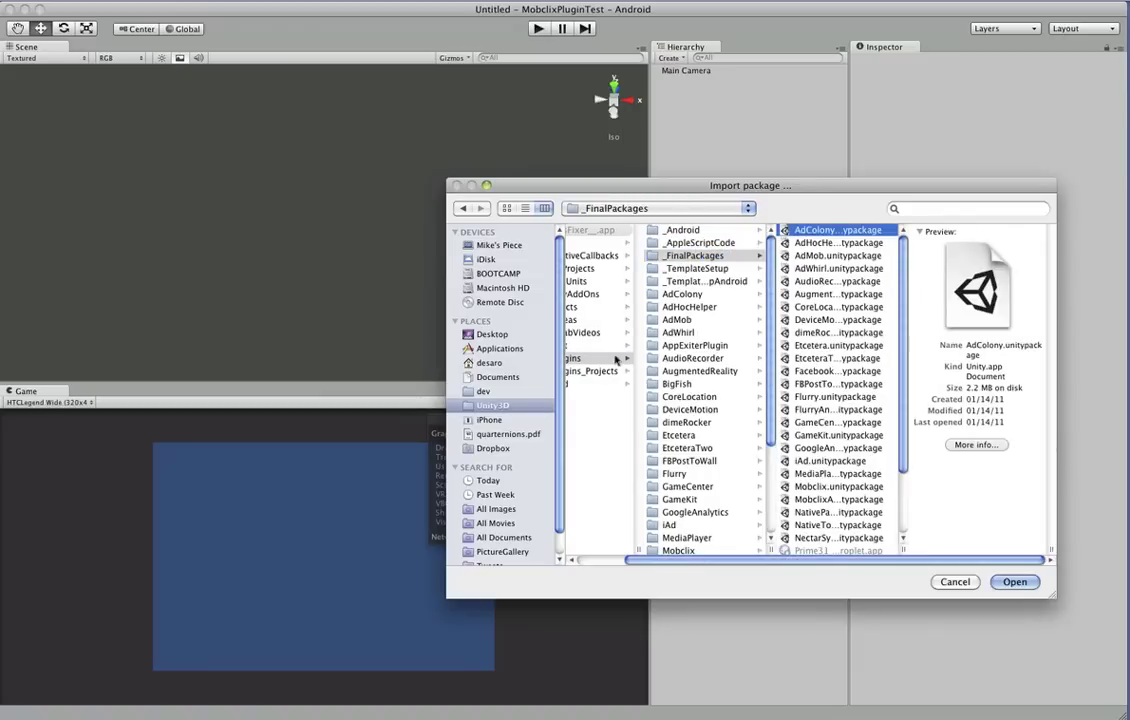
text(mobclix)
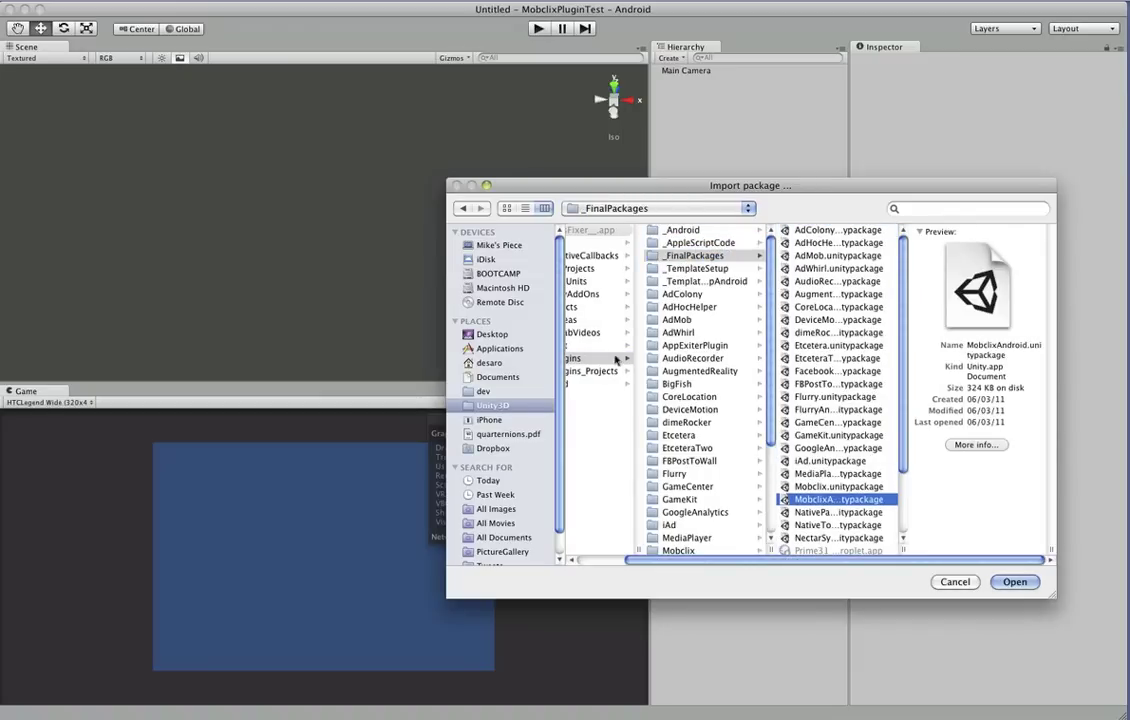
key(Return)
scroll(240, 460, down, 5)
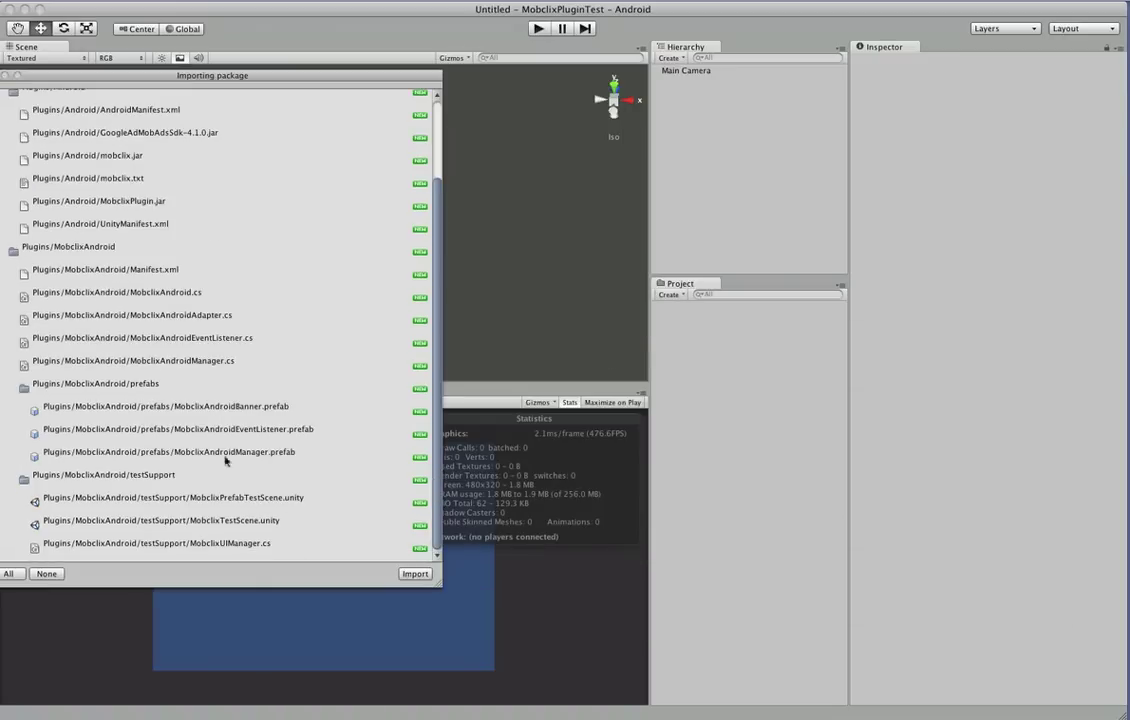
click(414, 574)
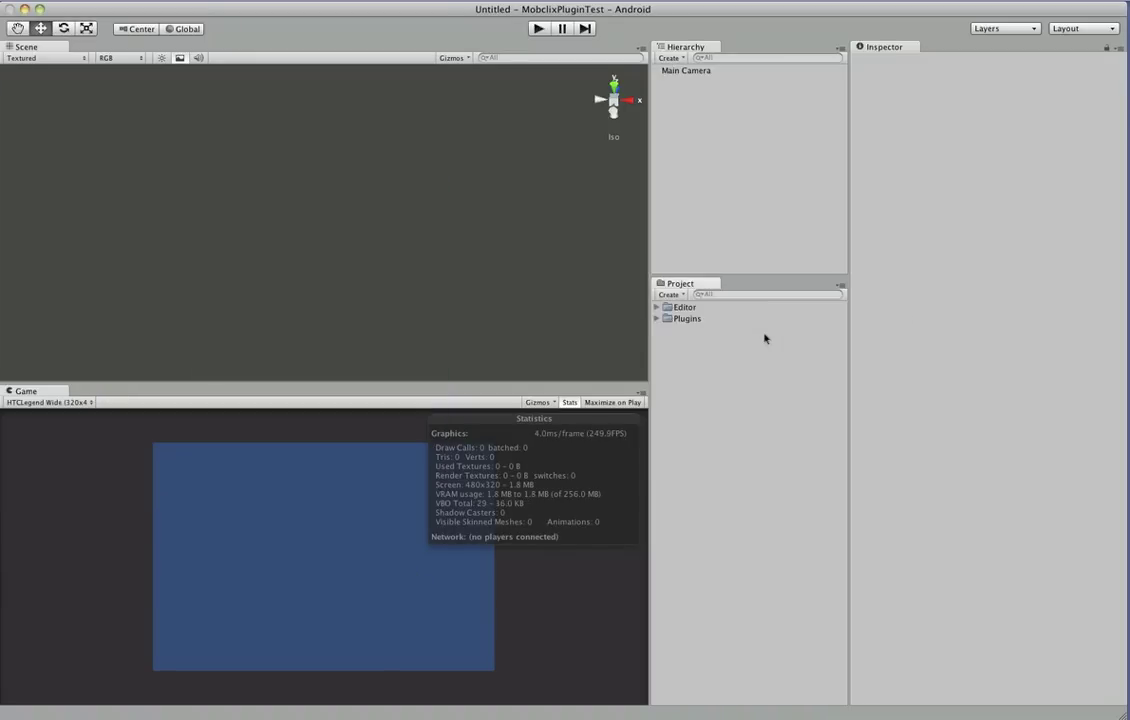
- Expand Plugins > MobclixAndroid > testSupport and open MobclixPrefabTestScene
click(656, 318)
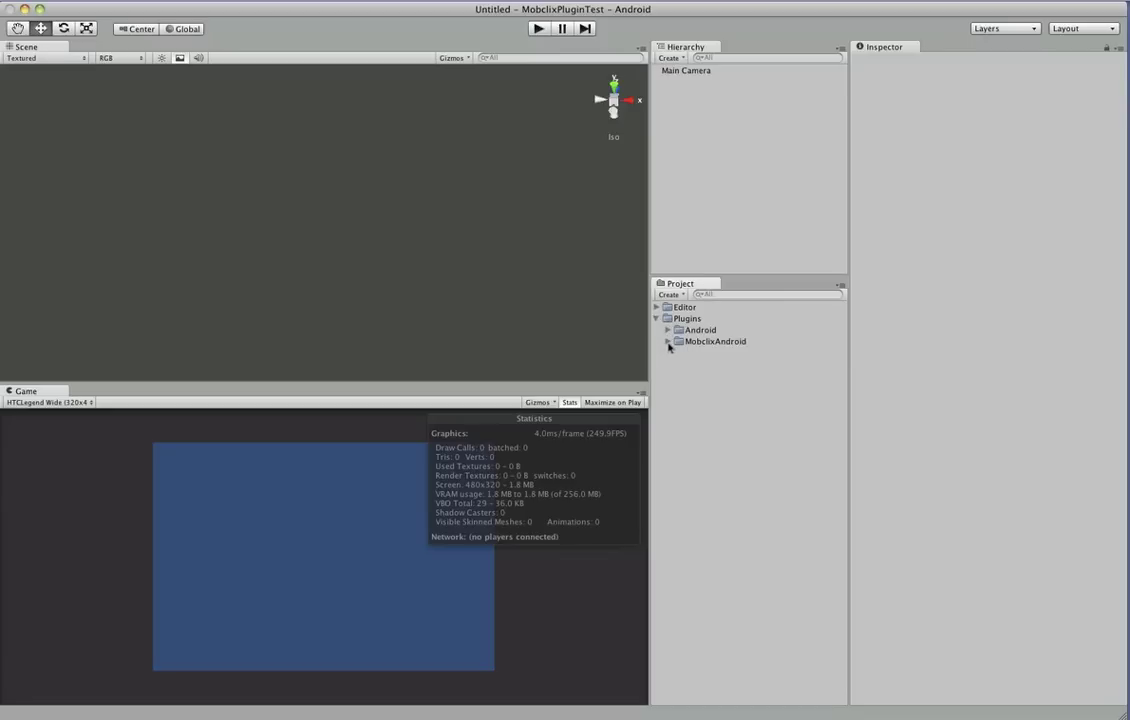
click(667, 341)
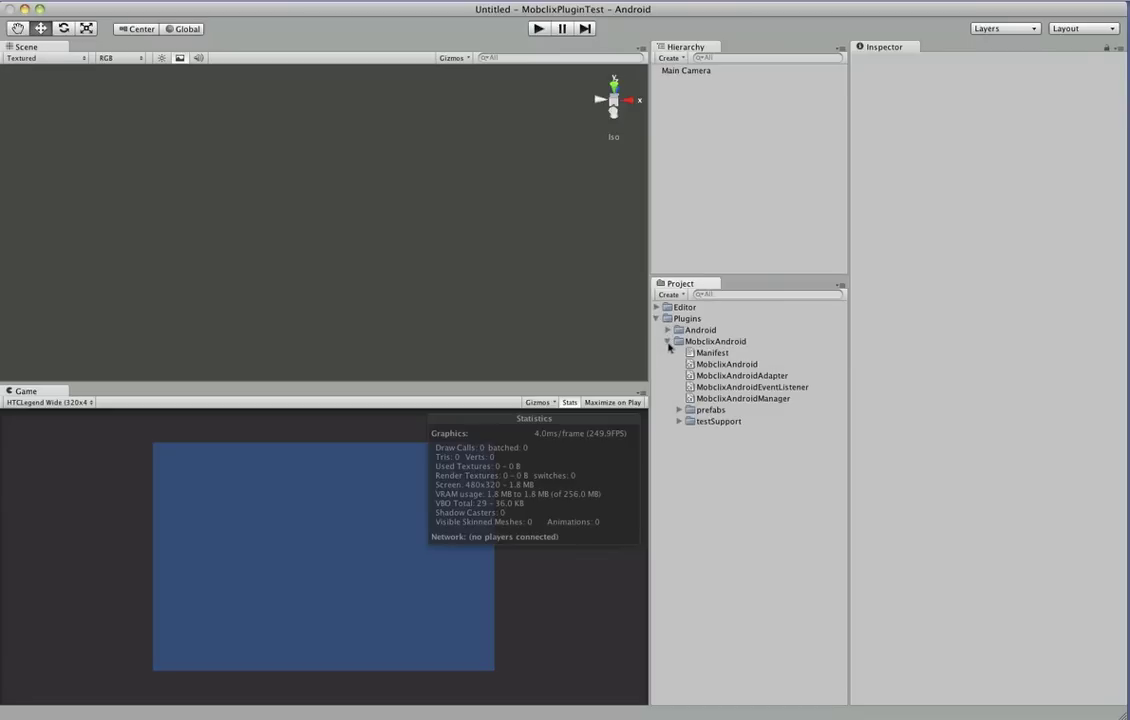
click(679, 410)
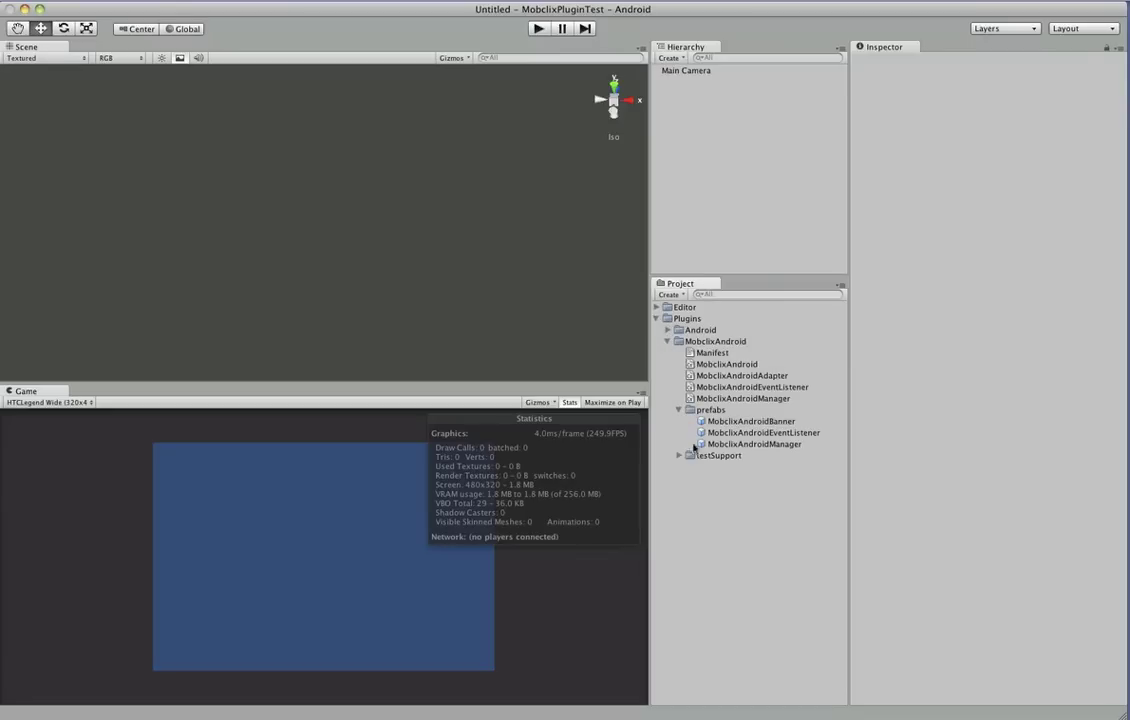
click(679, 456)
double_click(740, 467)
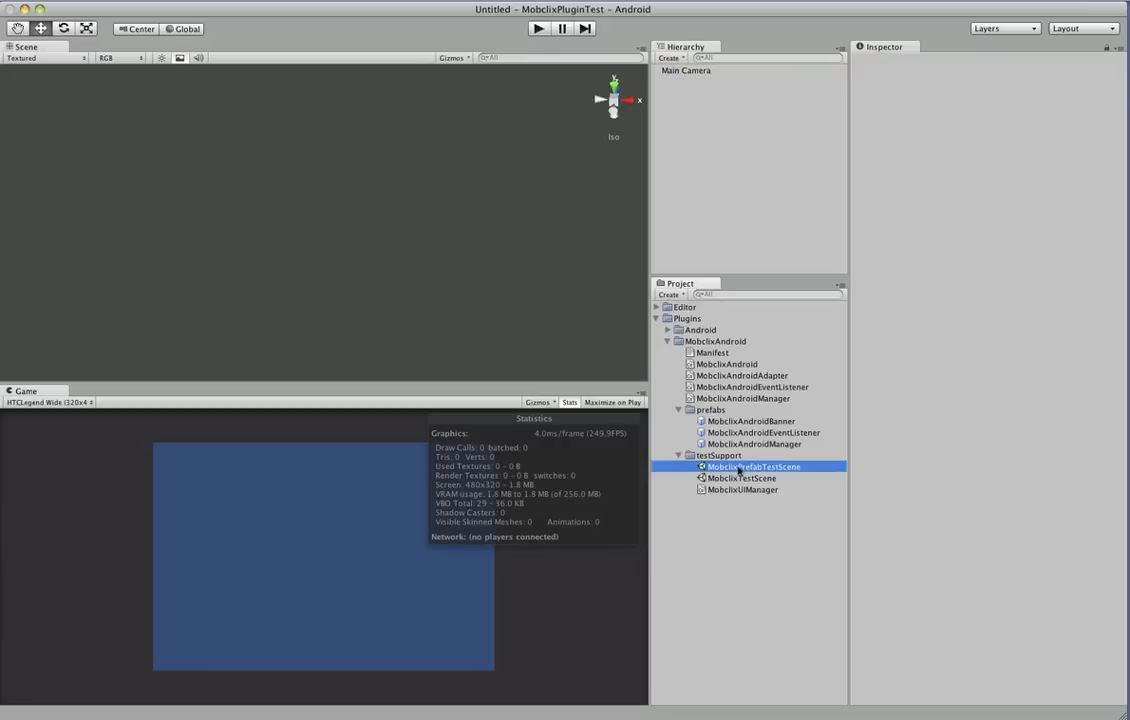
- Inspect the MobclixAndroidBanner and MobclixAndroidManager objects, then run the scene in play mode
click(712, 84)
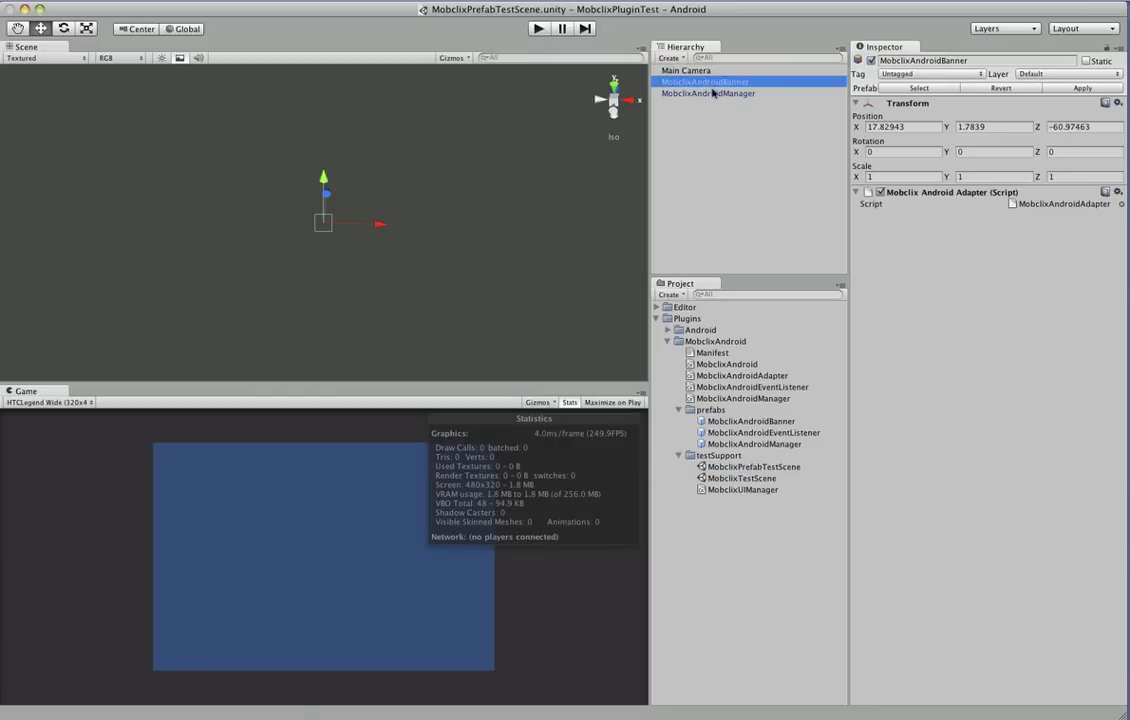
click(712, 93)
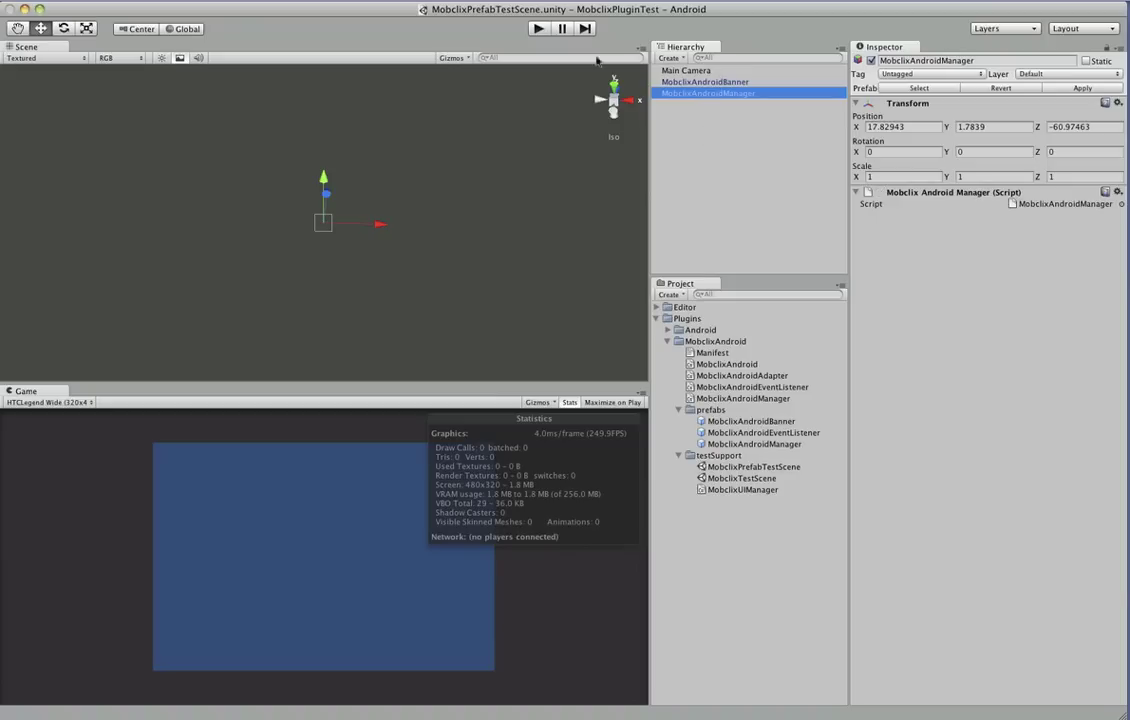
click(539, 29)
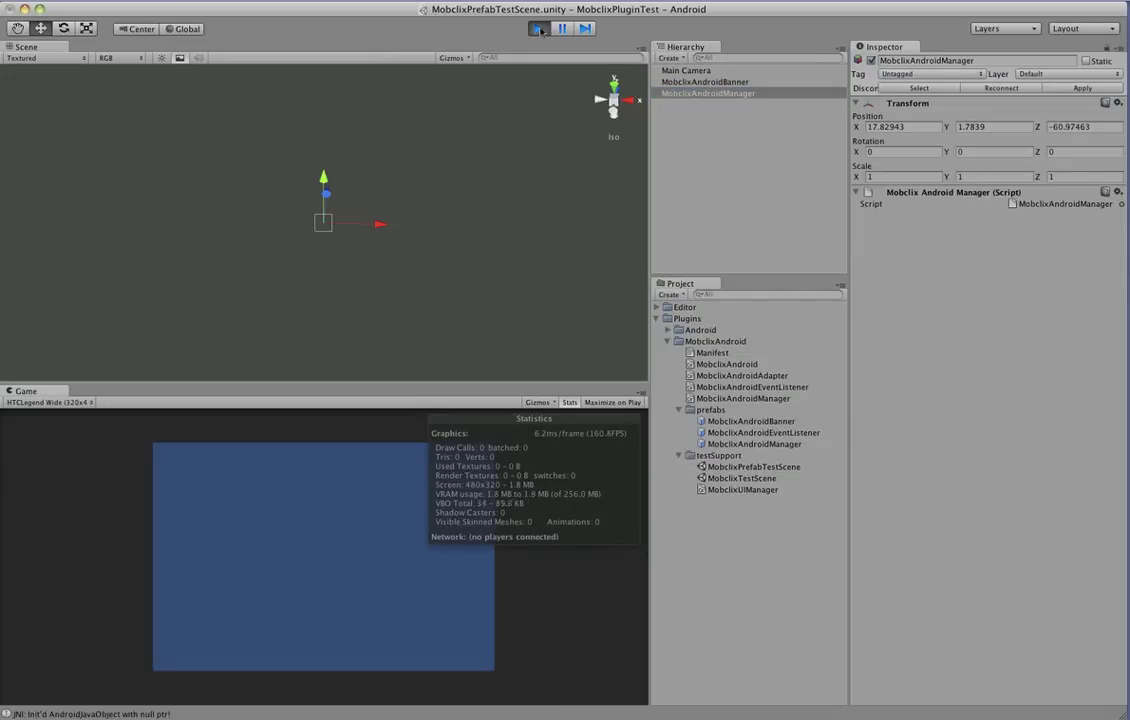
- Stop play mode, then collapse and re-expand the MobclixAndroid folder
click(539, 29)
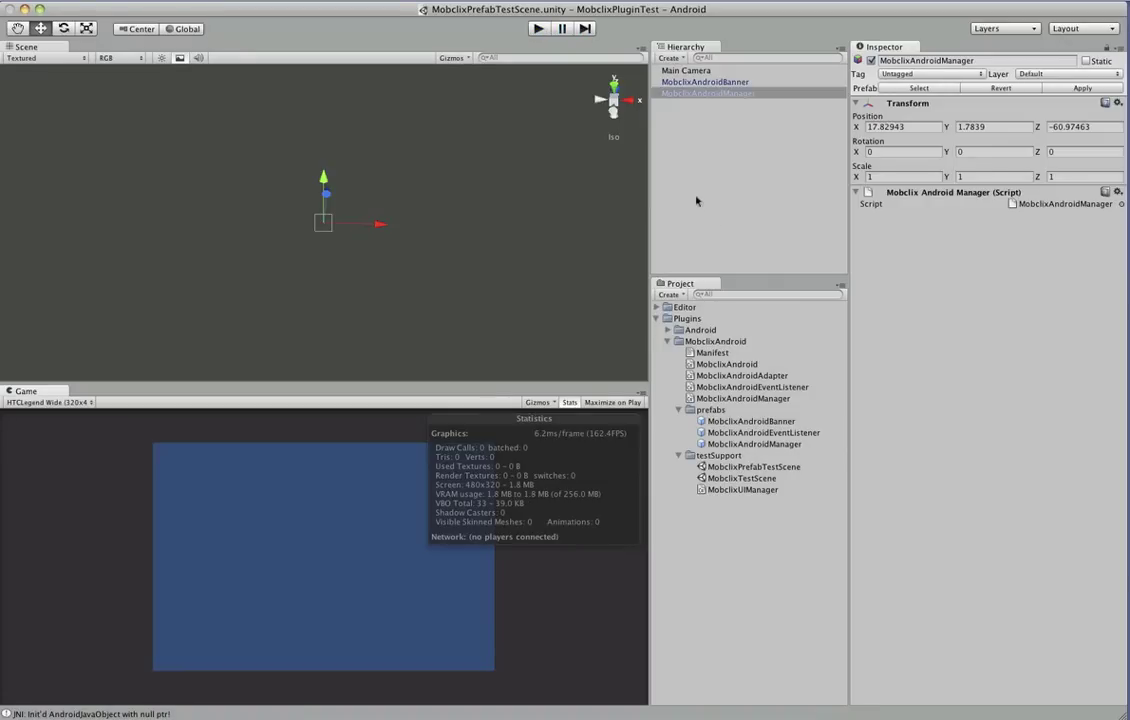
click(668, 342)
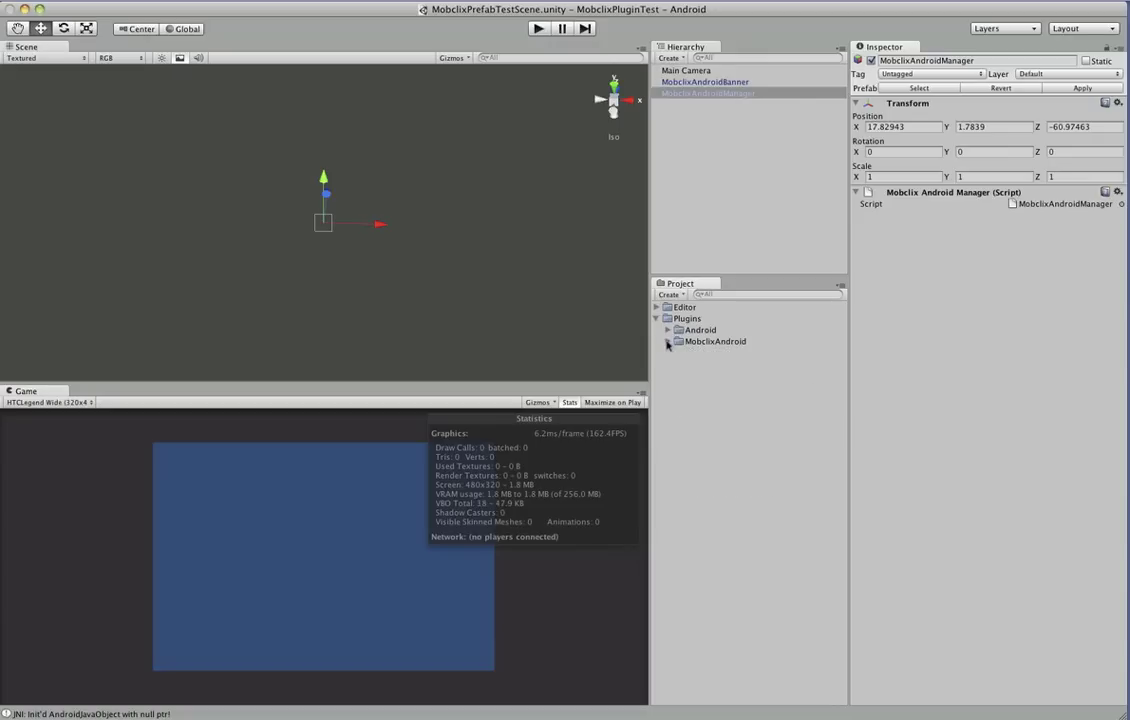
click(668, 343)
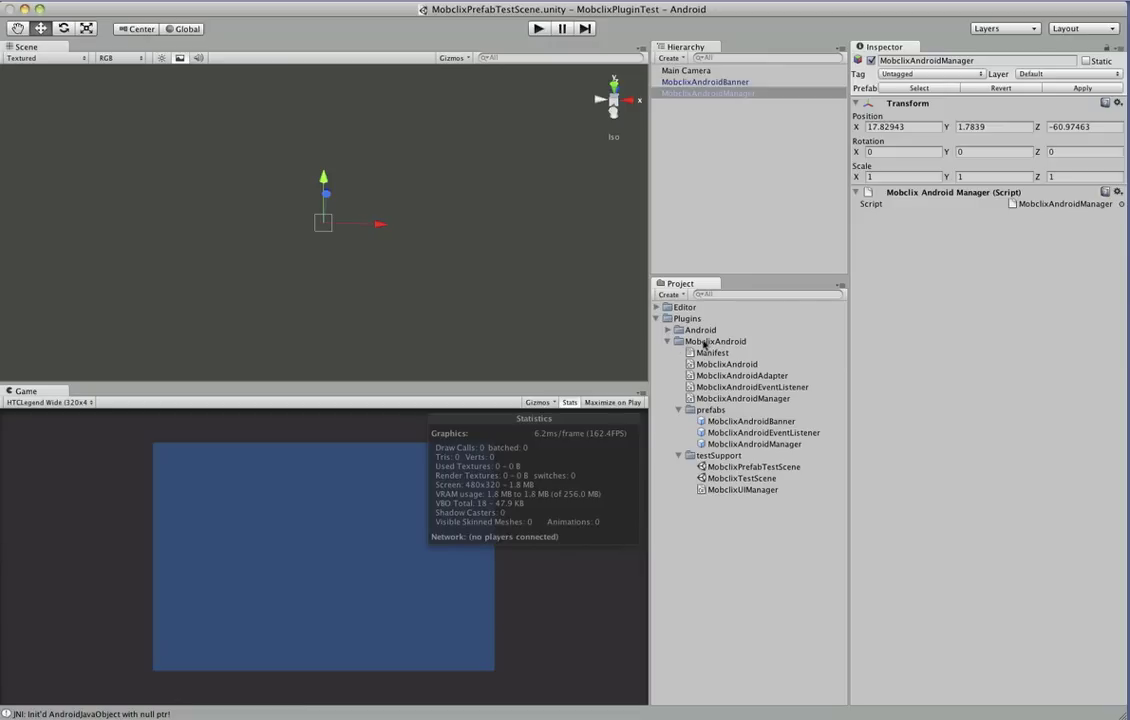
- Reveal the MobclixAndroid folder in Finder and select its Manifest.xml
right_click(706, 343)
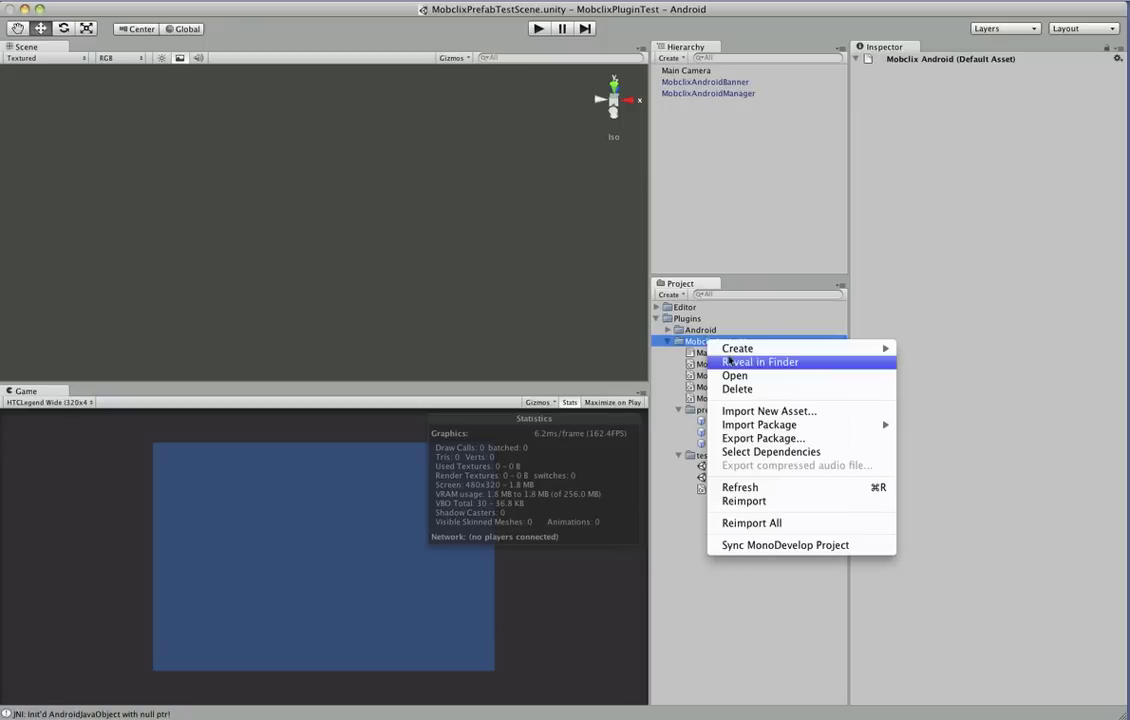
click(728, 361)
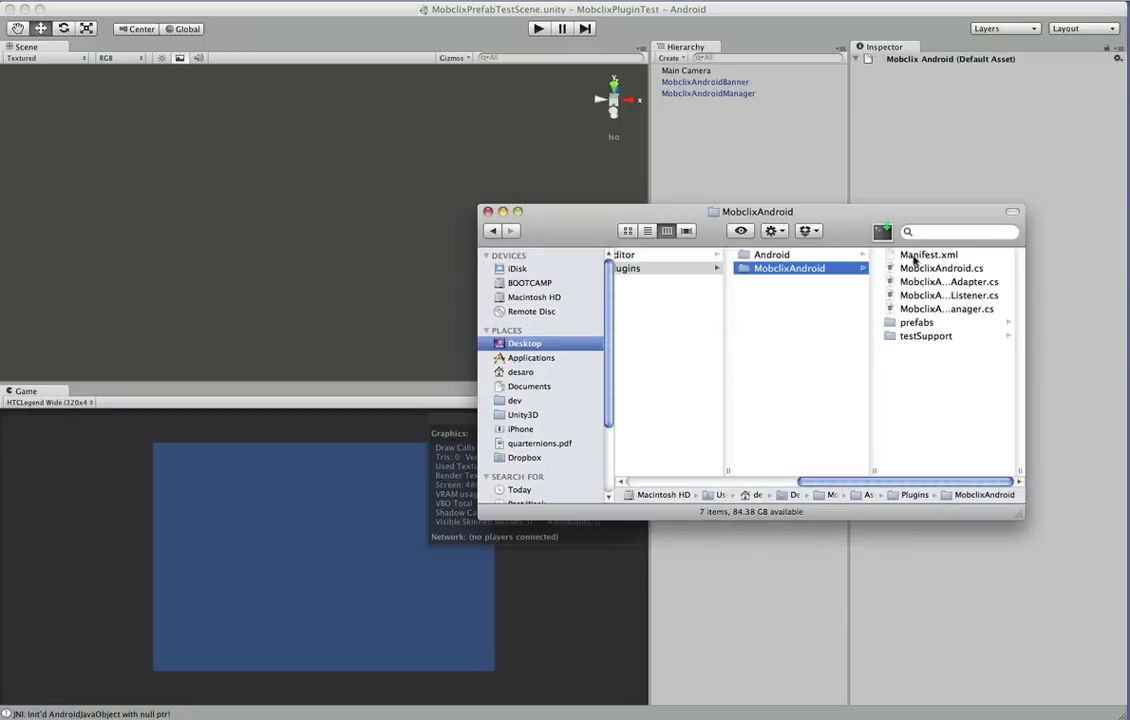
click(914, 256)
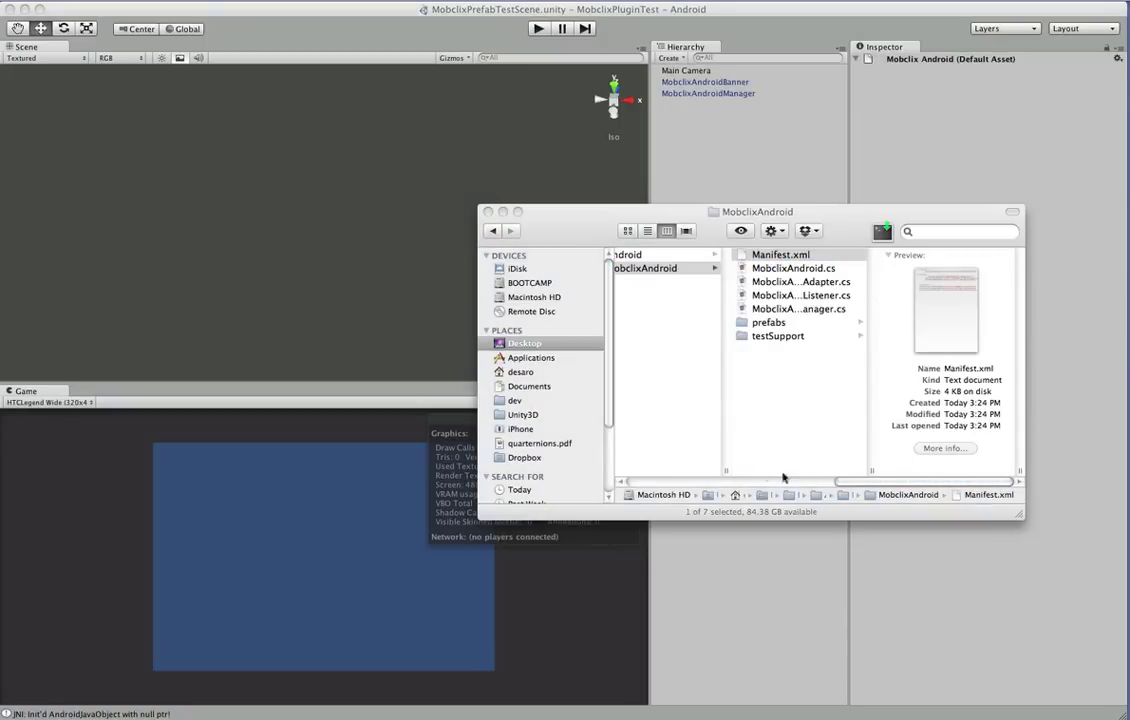
- Open Manifest.xml in TextMate and enter placeholder ADMOB_PUBLISHER_ID and application ID values
key(super+o)
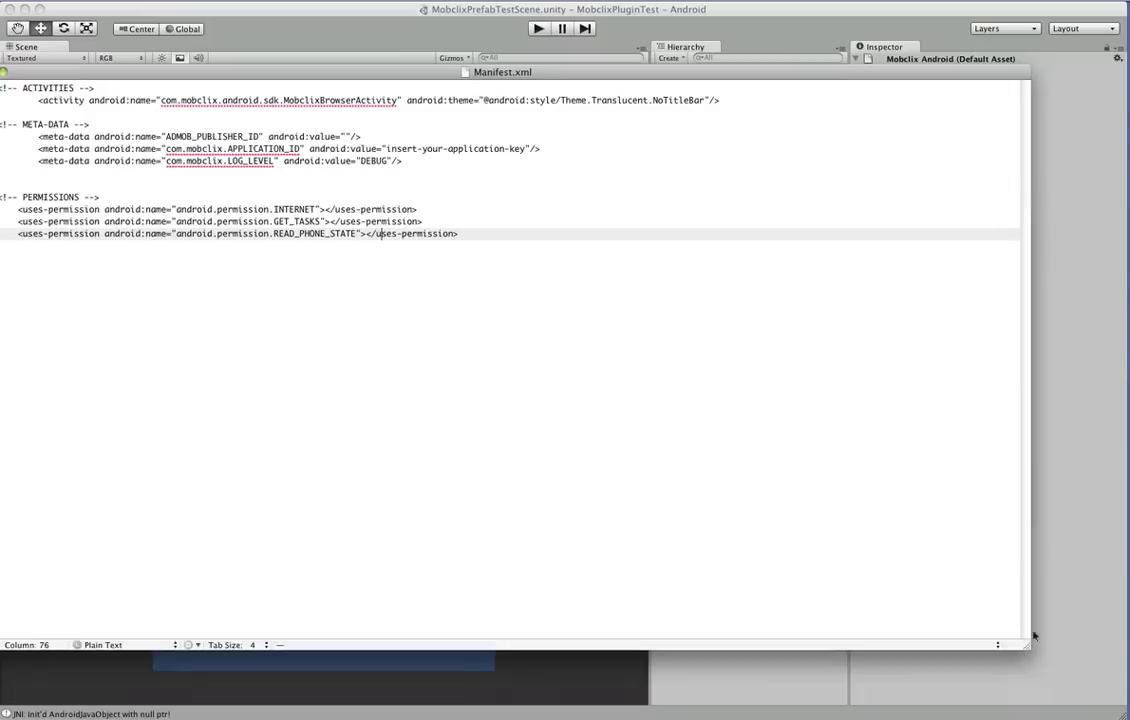
drag(400, 68, 499, 54)
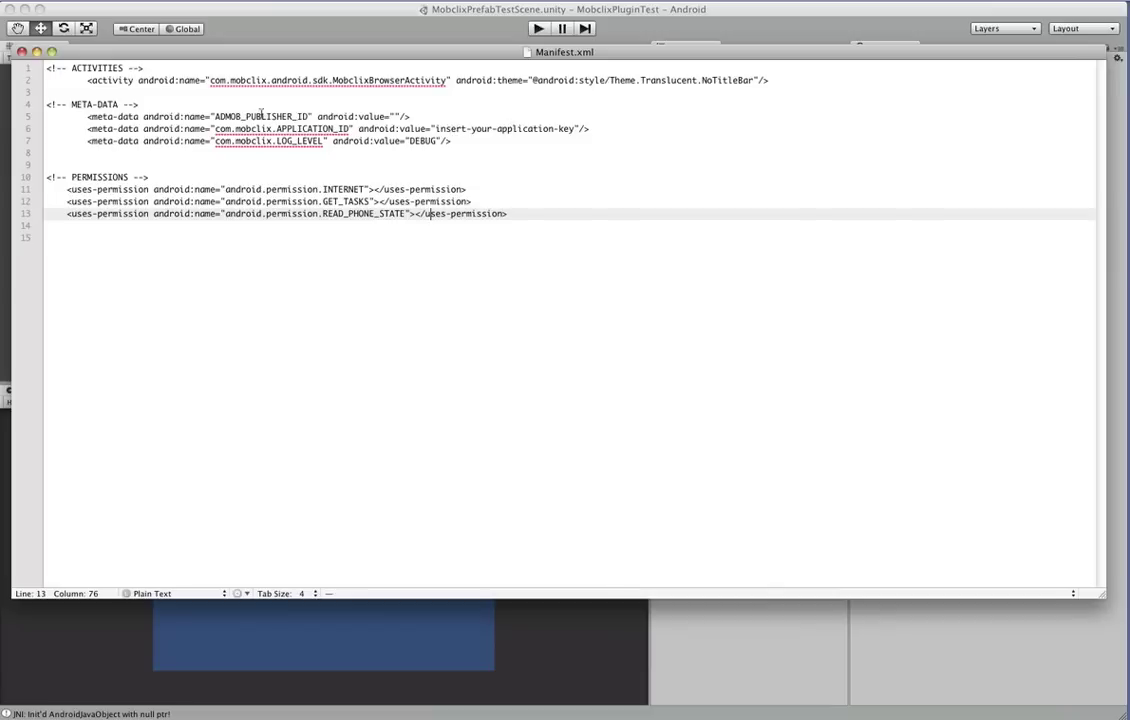
double_click(234, 117)
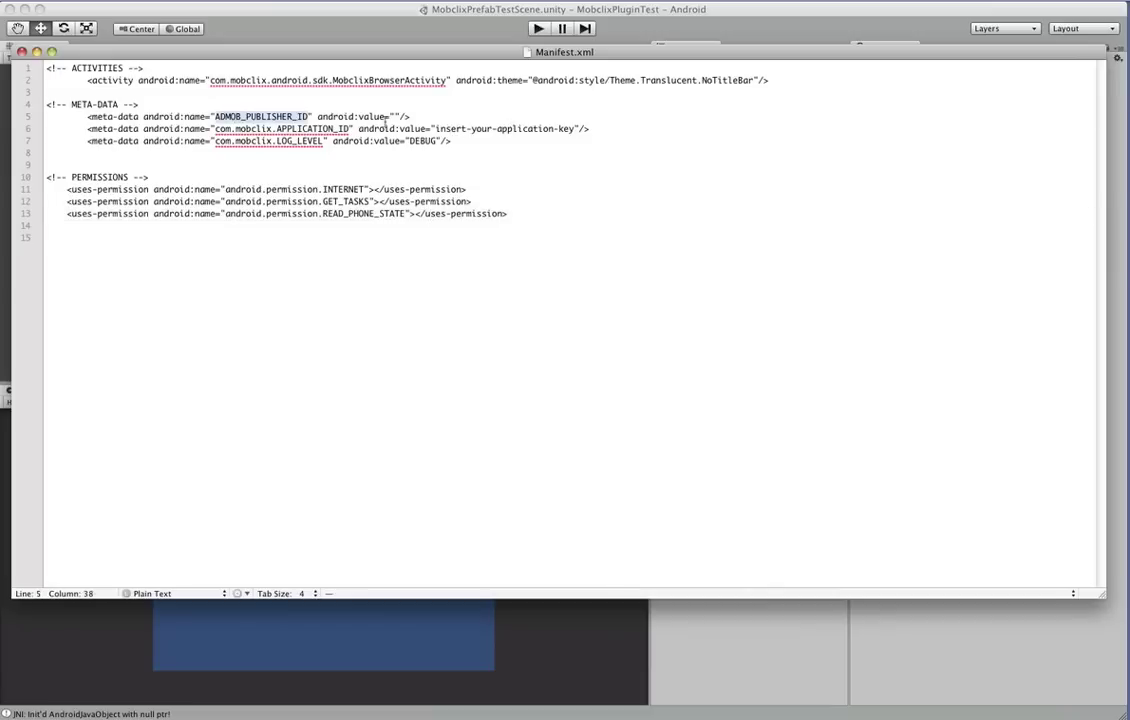
click(395, 117)
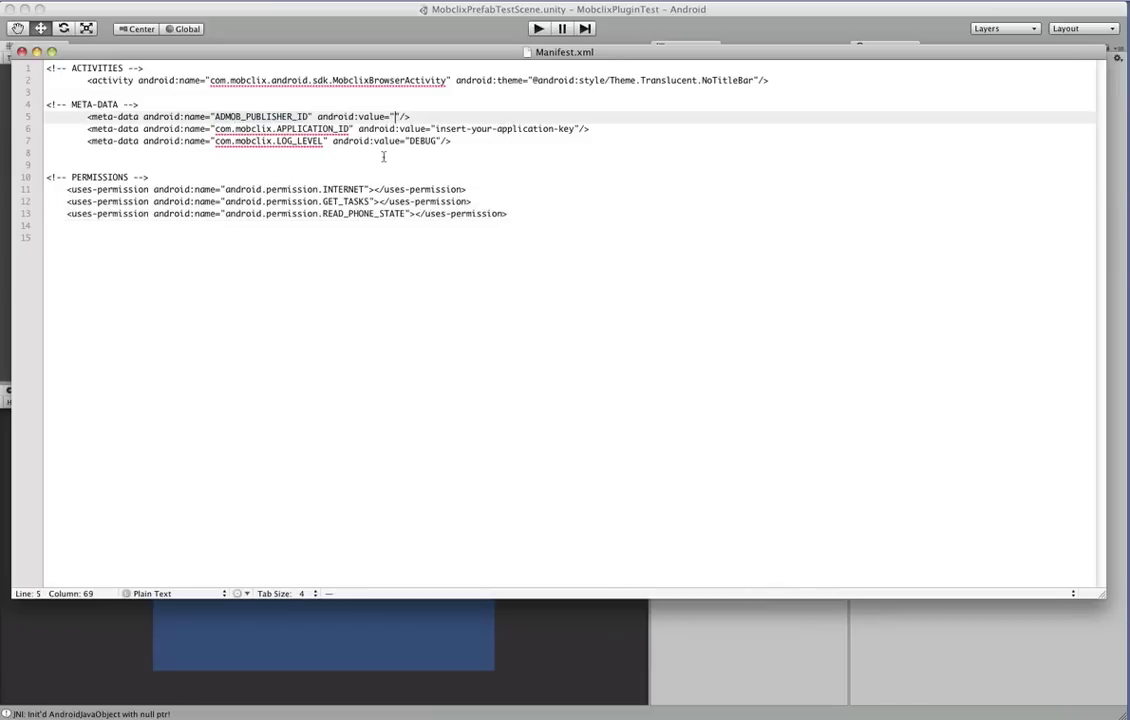
text(asdfadsfdsadasfa)
drag(436, 129, 572, 131)
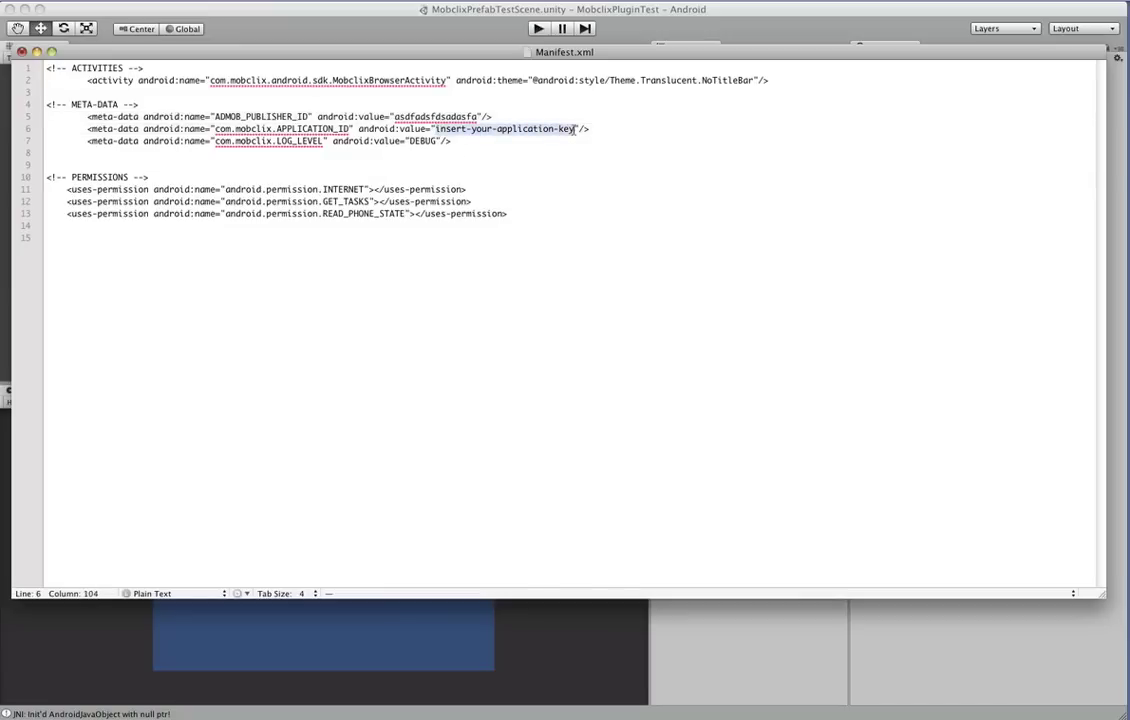
text(sadkfjdasklfjdsa)
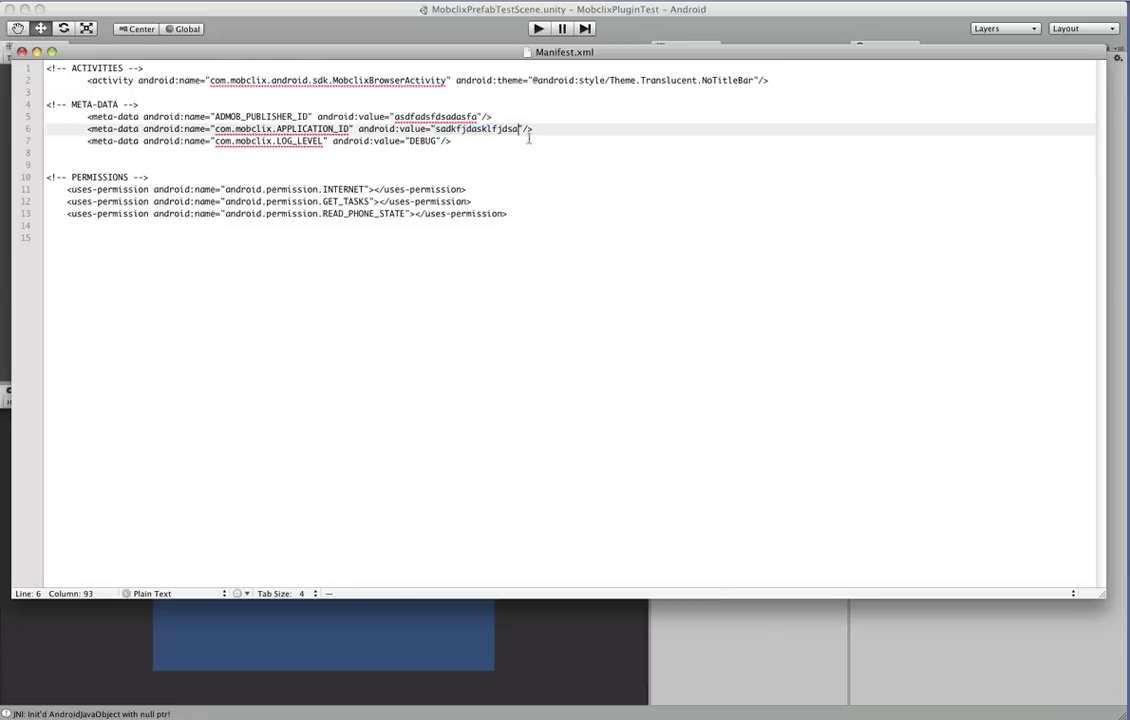
- Close the edited Manifest.xml, generate the merged AndroidManifest.xml, and view it under Plugins/Android
click(22, 51)
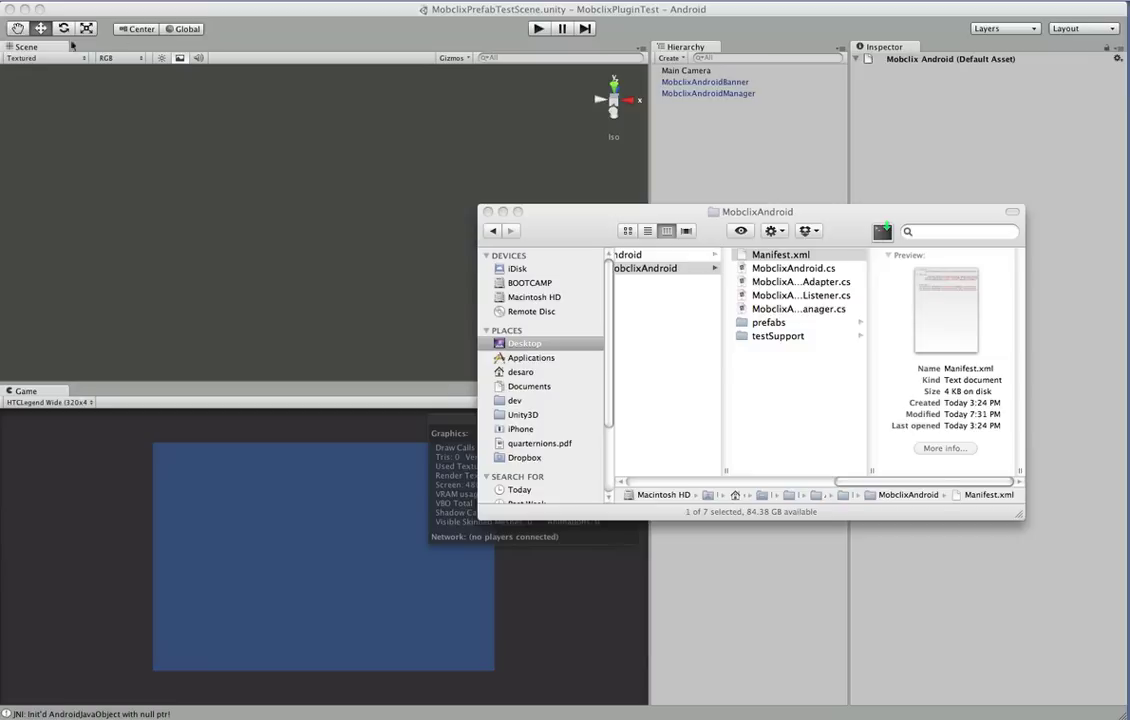
click(196, 19)
click(232, 2)
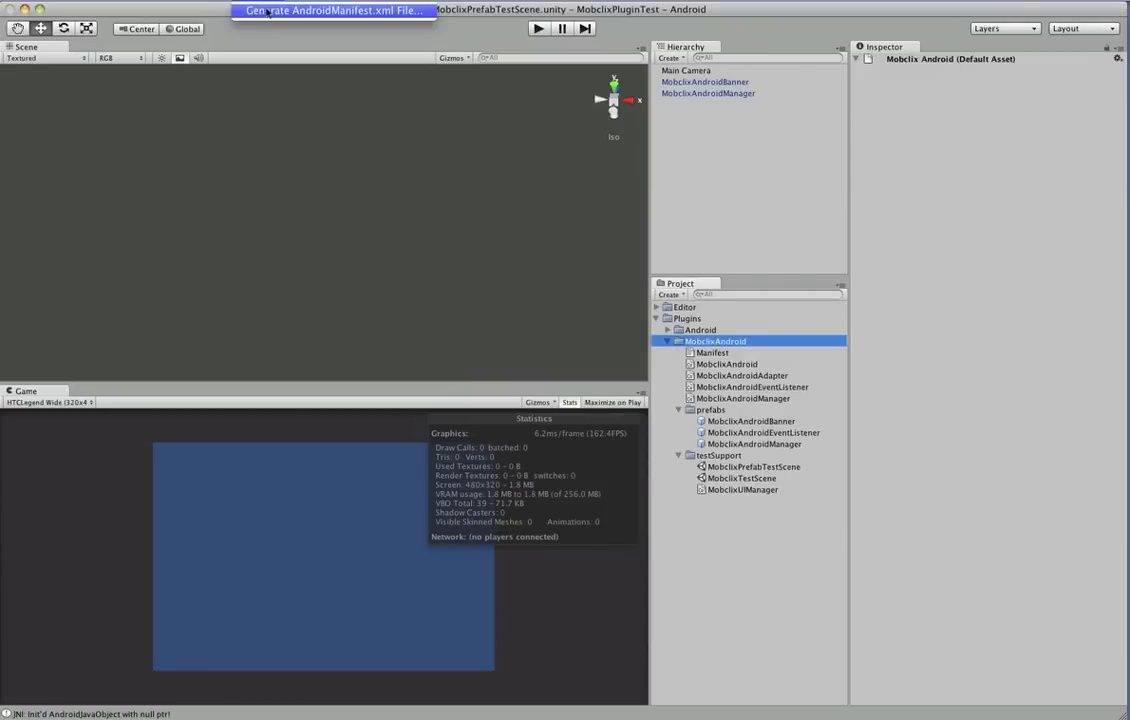
click(268, 12)
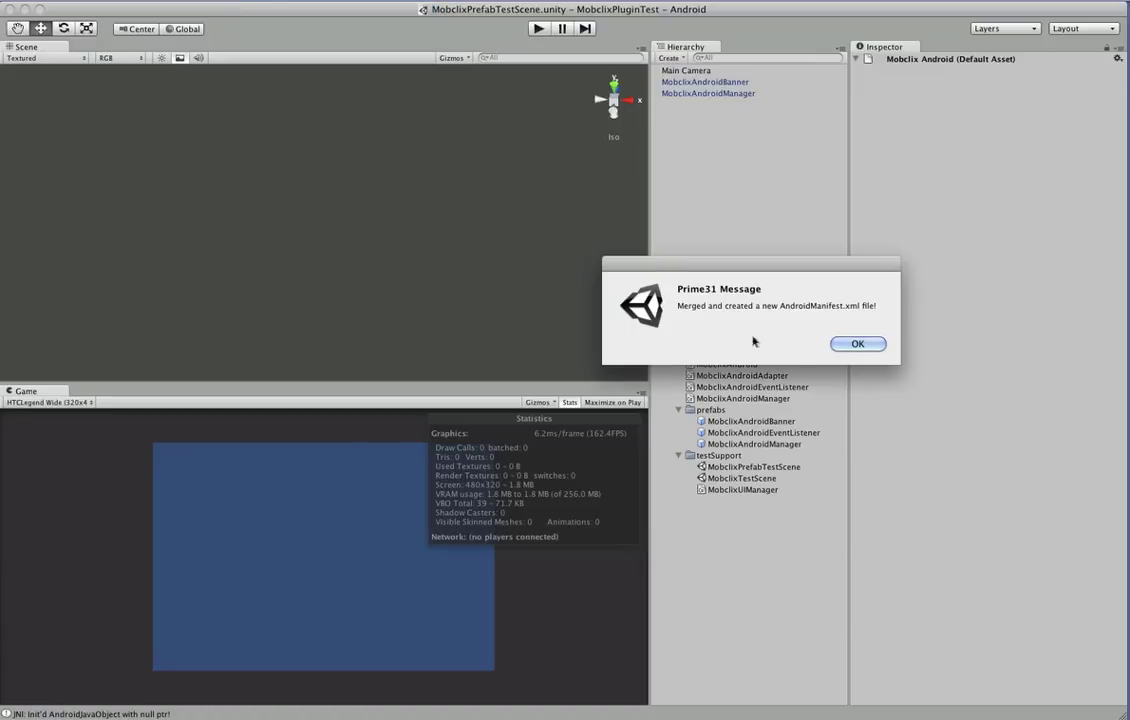
click(843, 346)
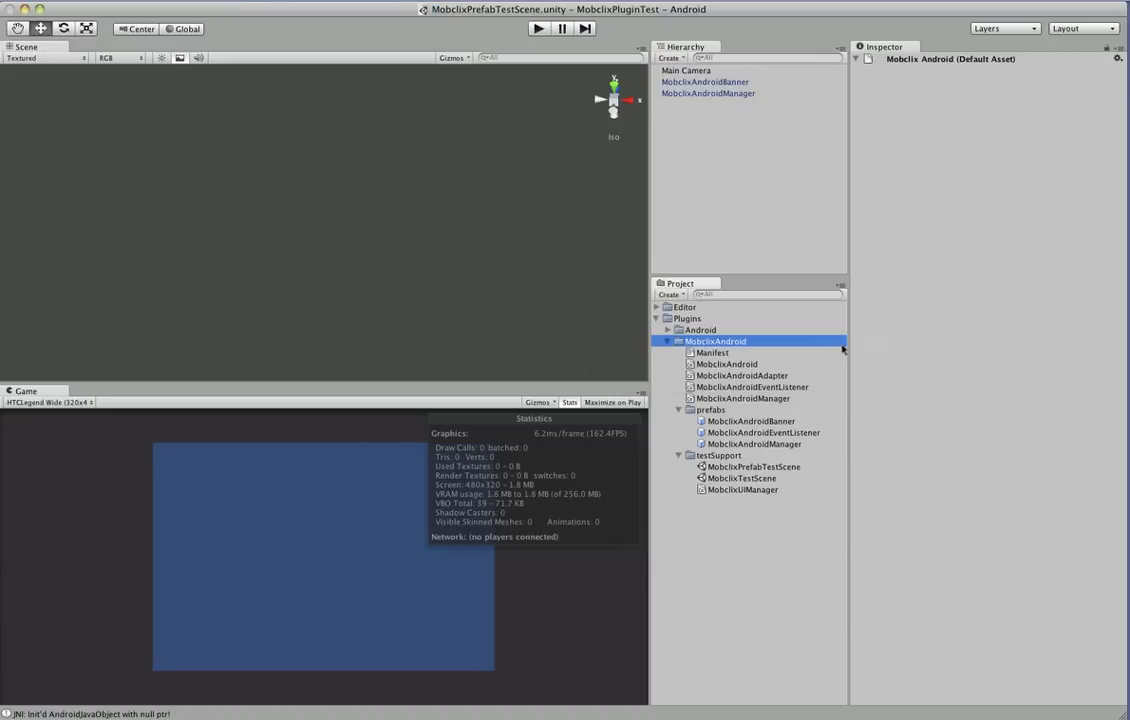
click(667, 330)
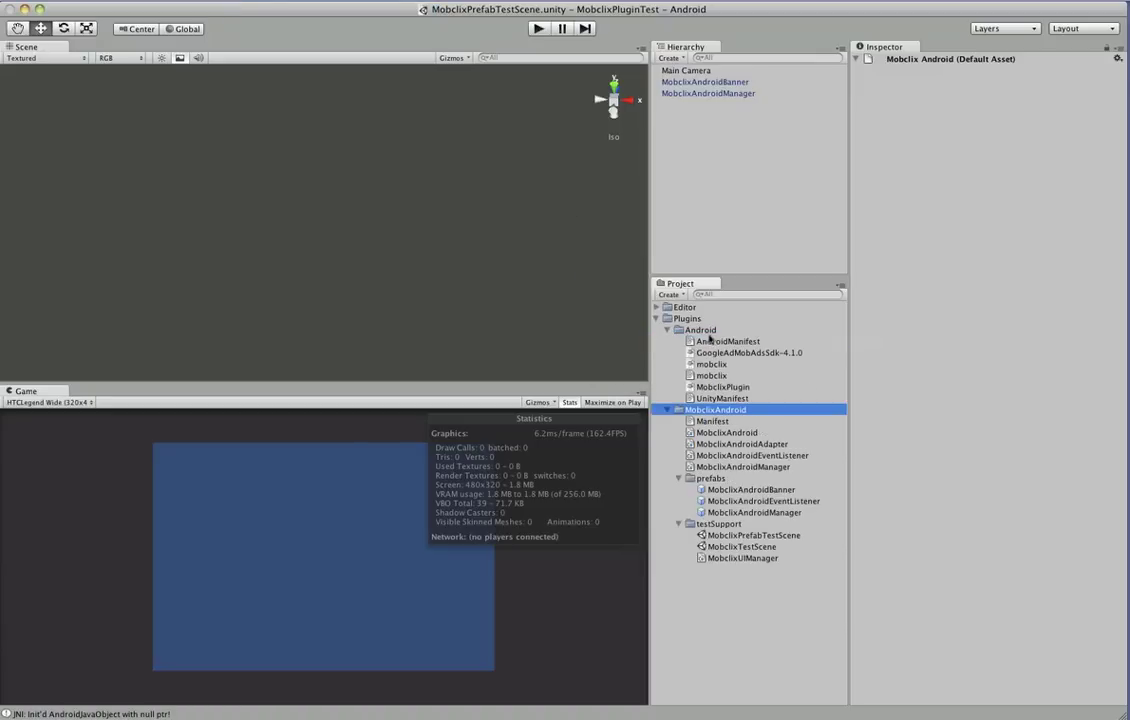
click(716, 342)
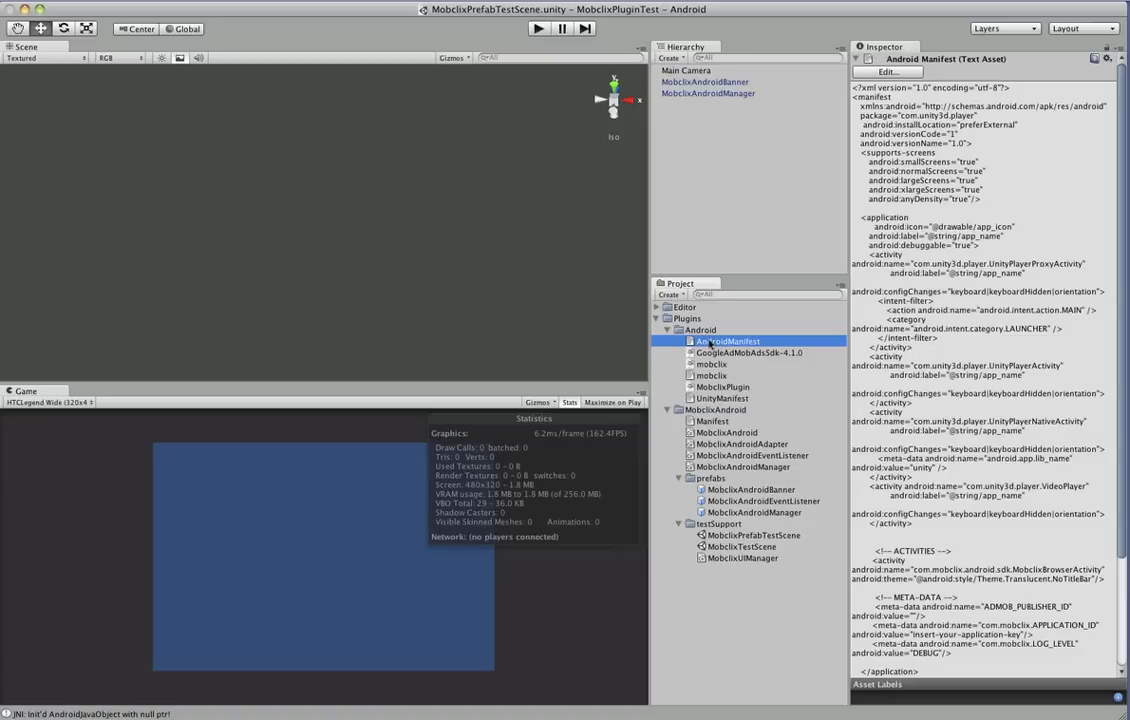
- Reveal the generated AndroidManifest in Finder and open it in TextEdit
right_click(650, 342)
click(680, 361)
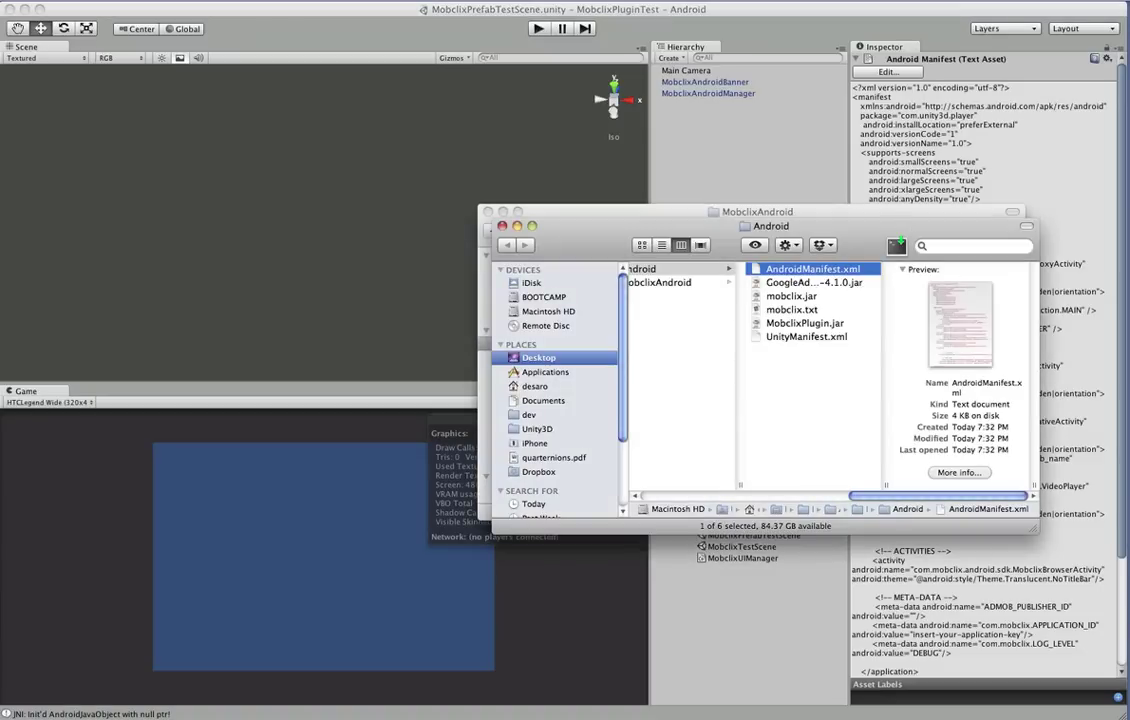
double_click(750, 269)
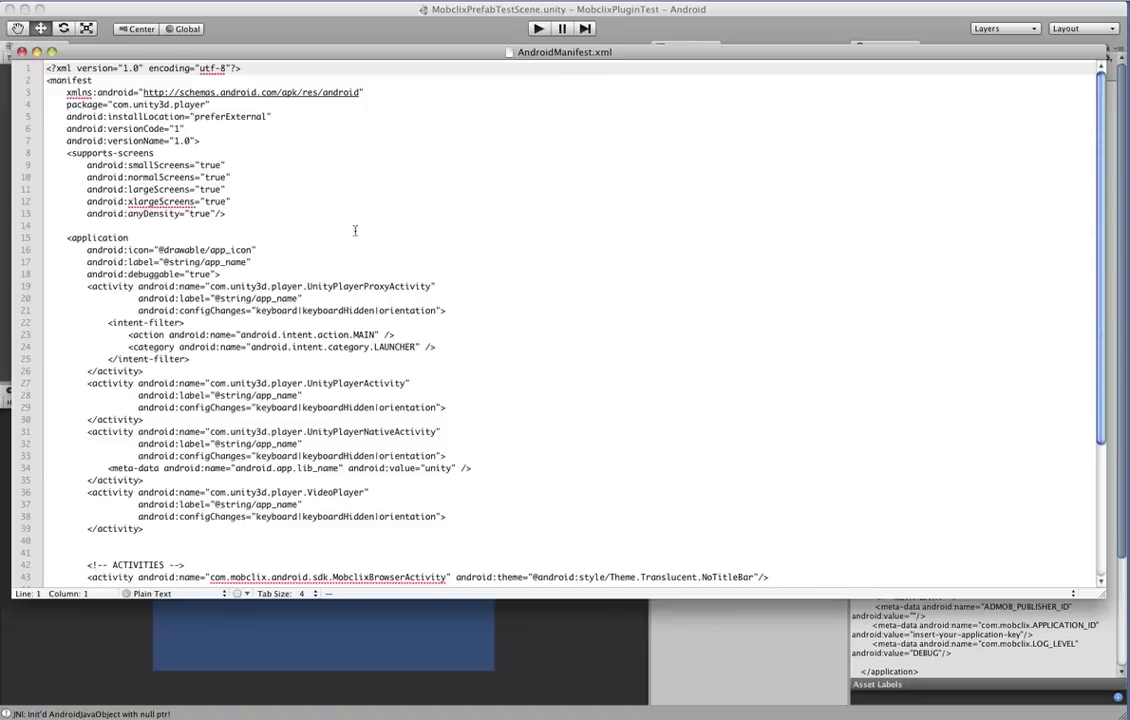
scroll(354, 231, down, 5)
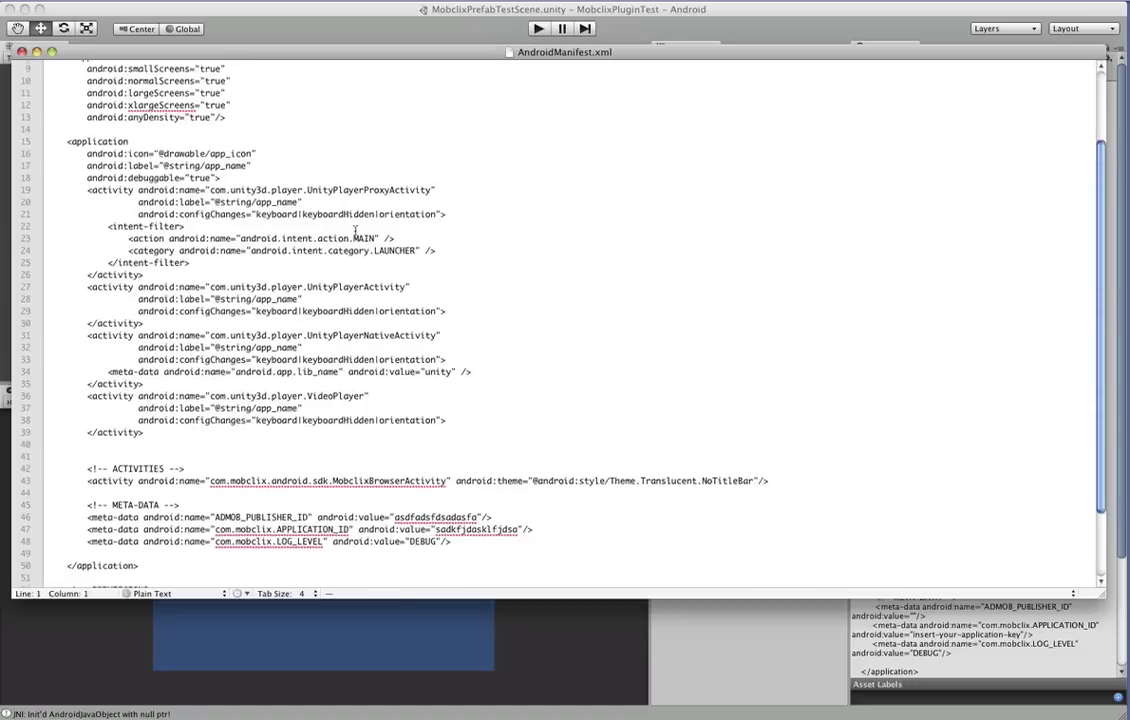
scroll(354, 231, down, 4)
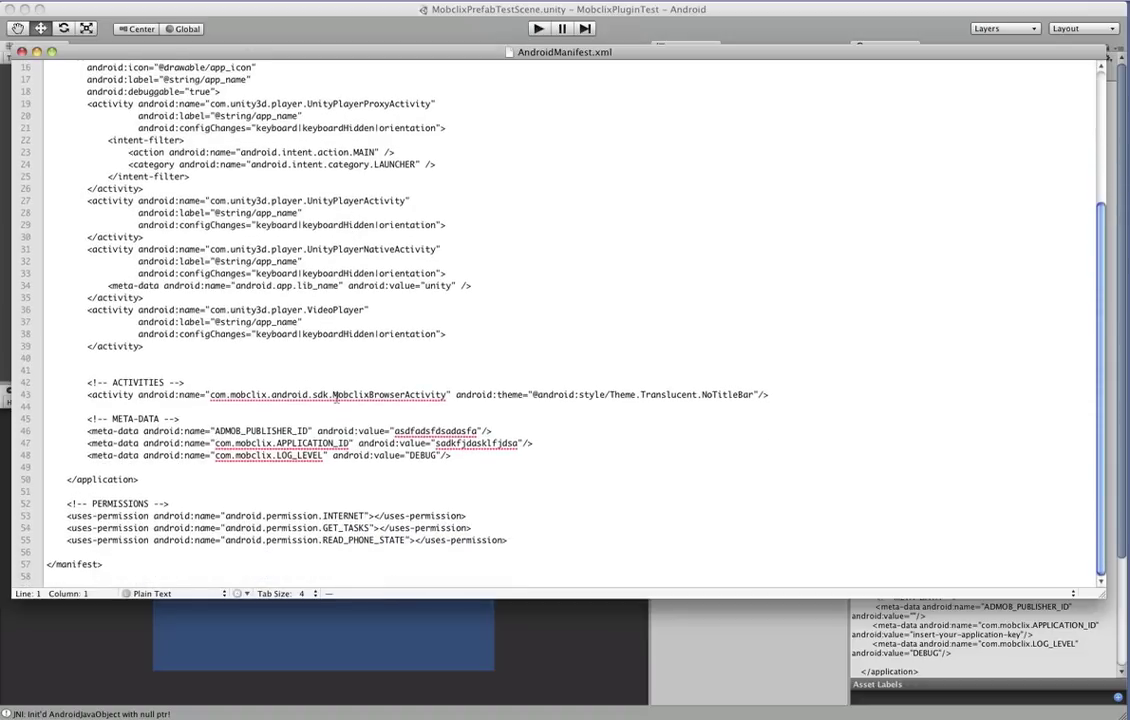
- Review the MobclixBrowserActivity, ad ID meta-data and permission lines, then close the windows
click(336, 396)
double_click(336, 396)
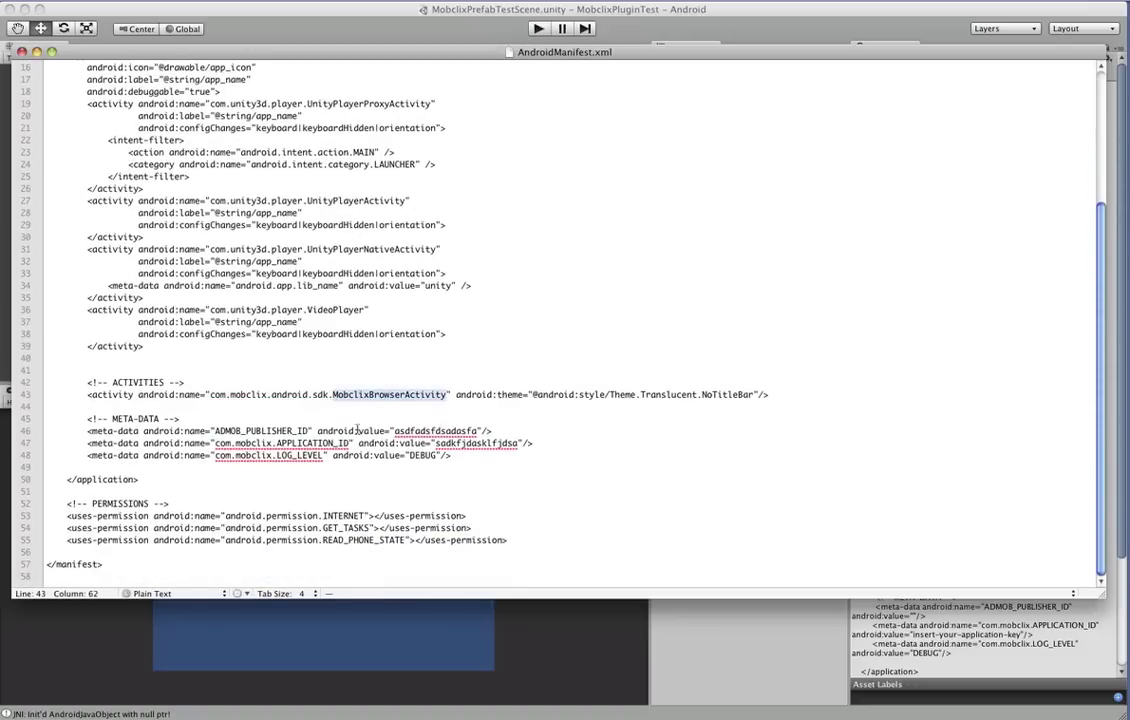
drag(534, 443, 85, 431)
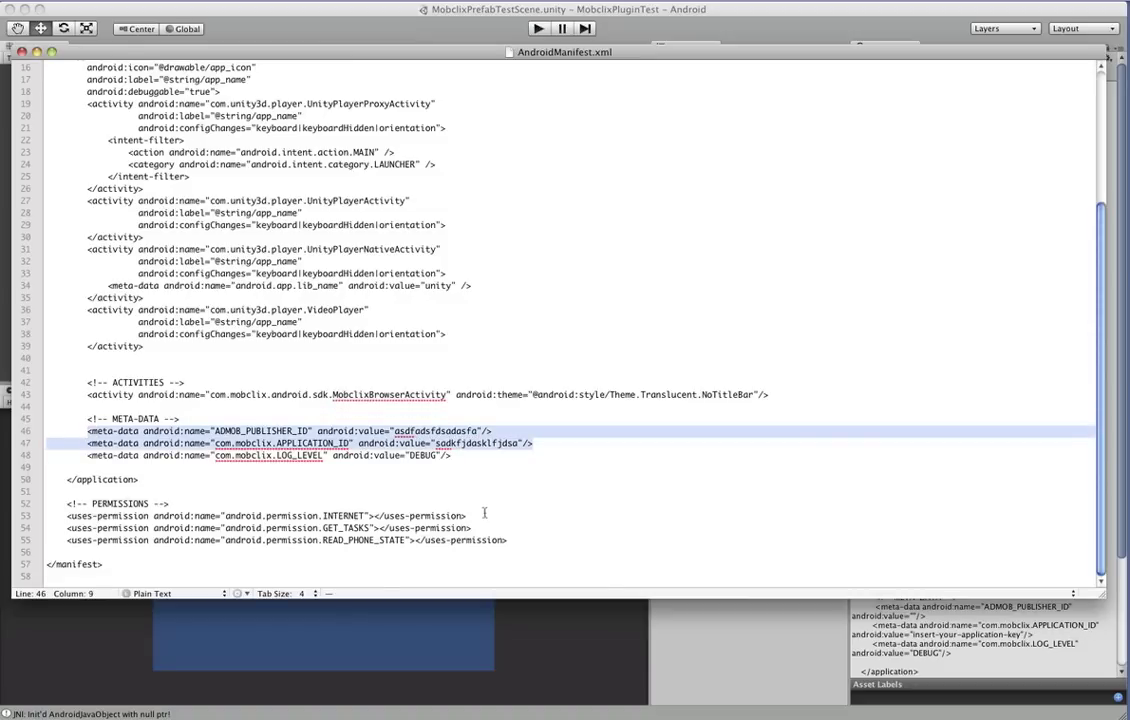
click(508, 540)
shift+click(66, 517)
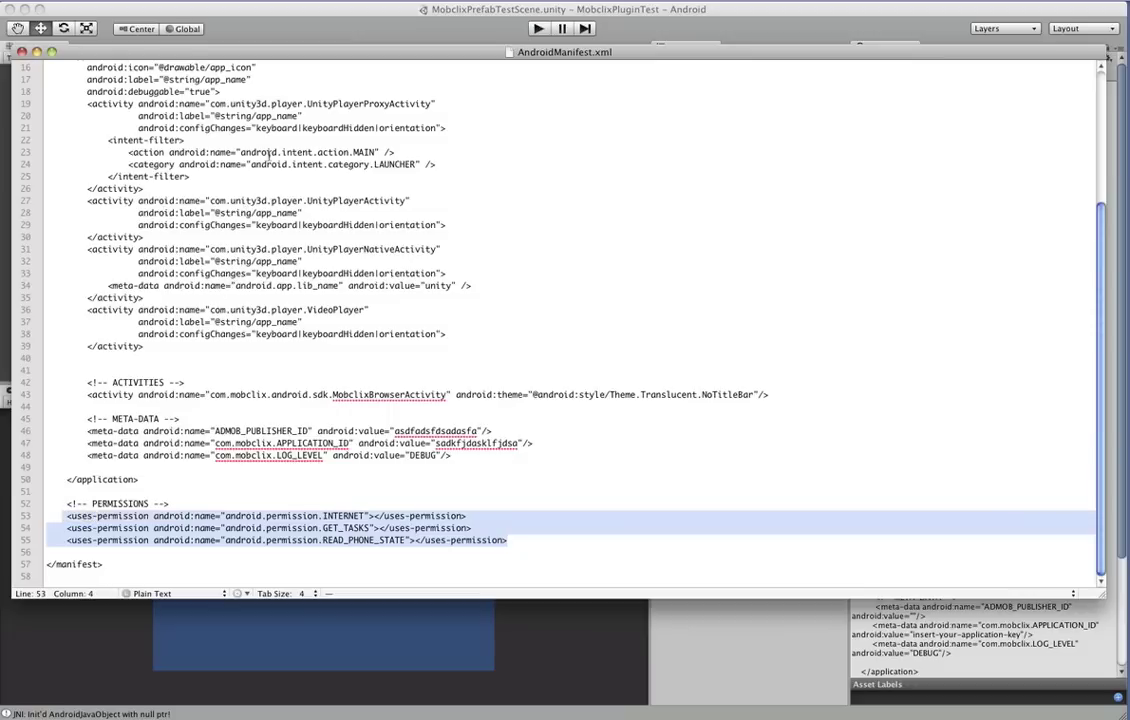
key(super+h)
key(super+w)
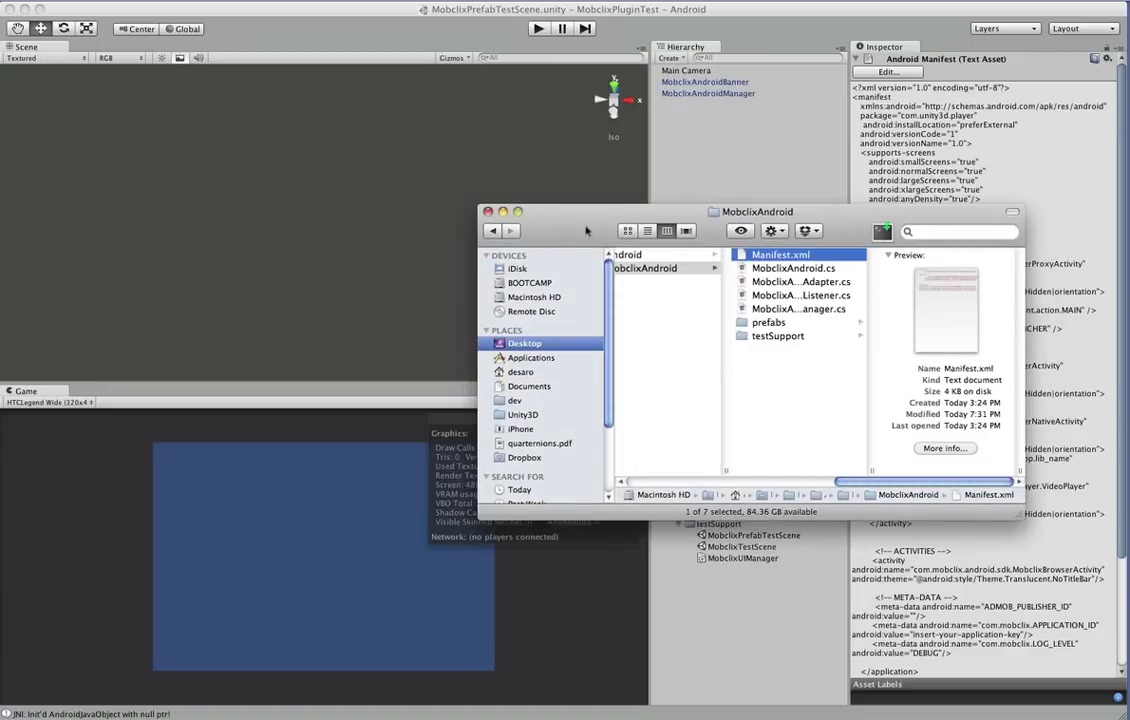
- Close the Finder window and add the current scene in Unity's Build Settings
key(super+w)
click(295, 14)
click(10, 0)
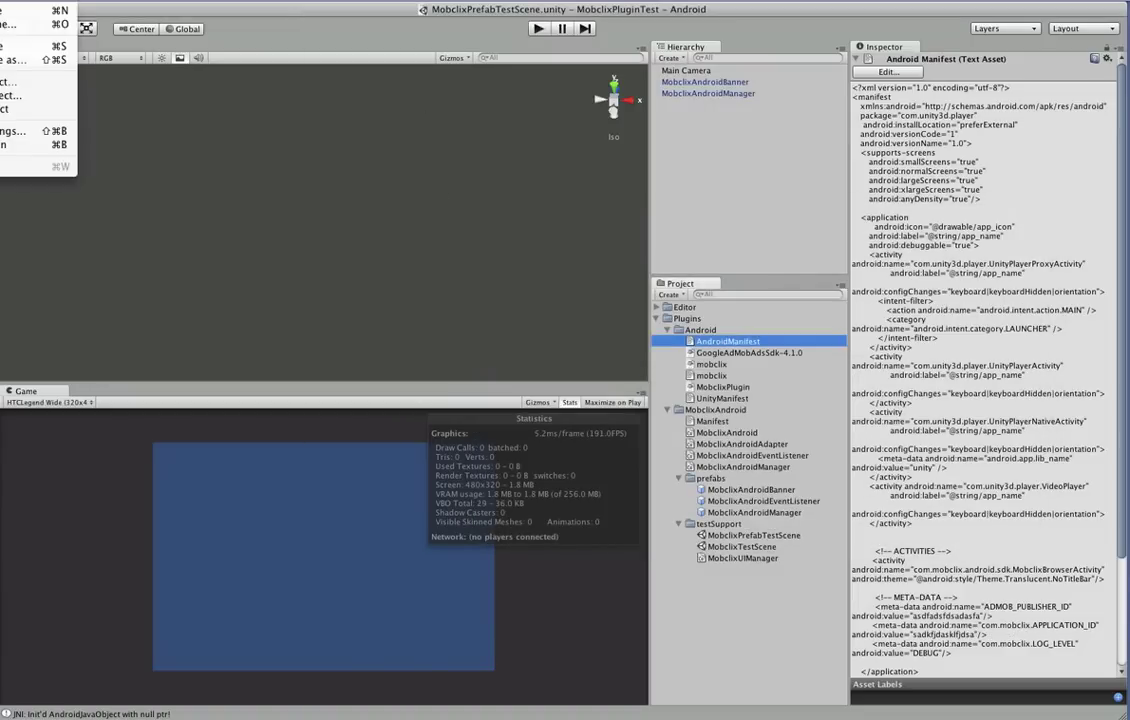
click(15, 131)
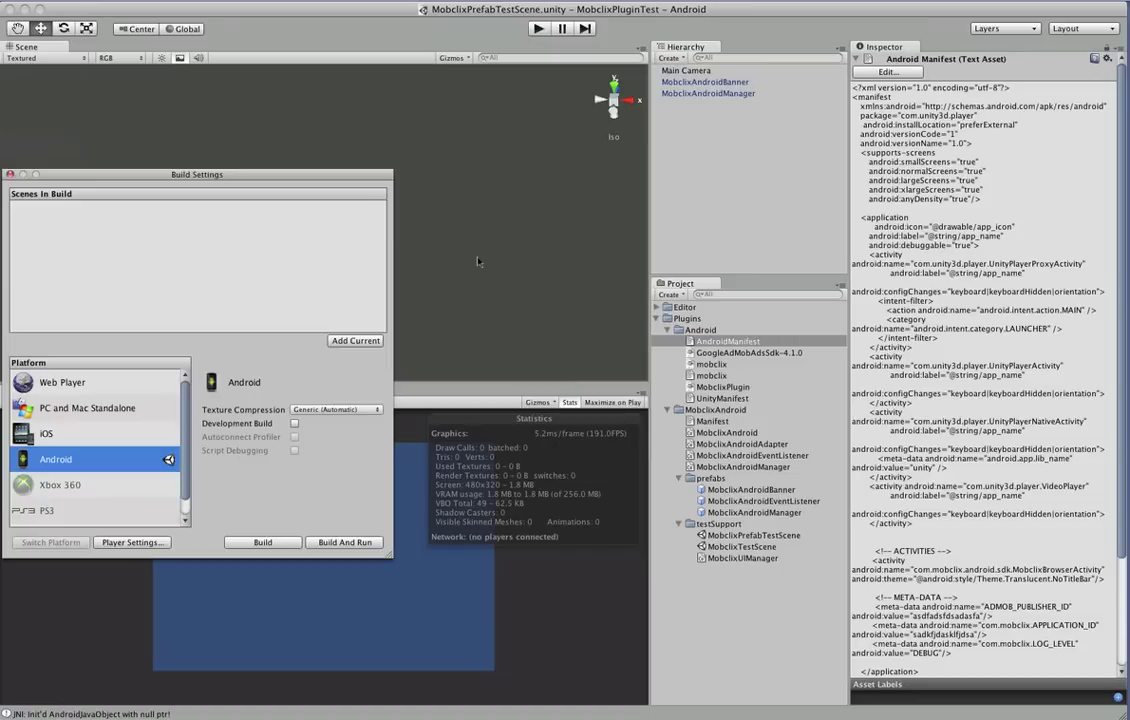
click(338, 340)
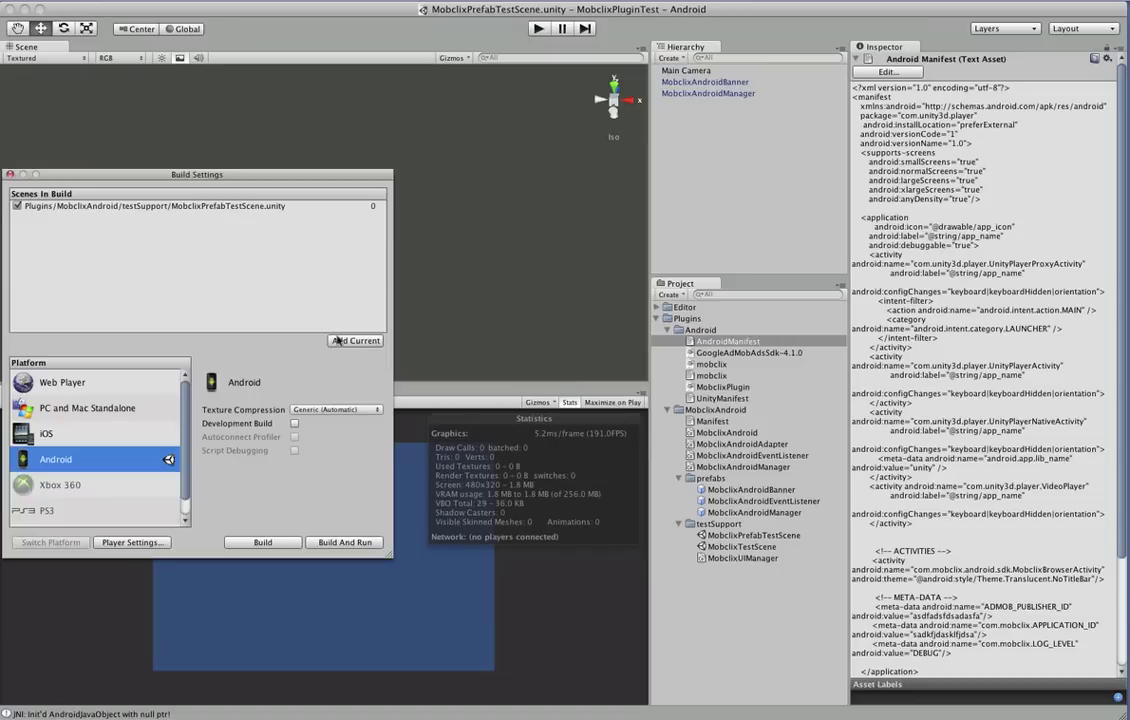
- Build and run the Android player as MobclixPluginTest.apk
click(330, 543)
text(MobclixPlu)
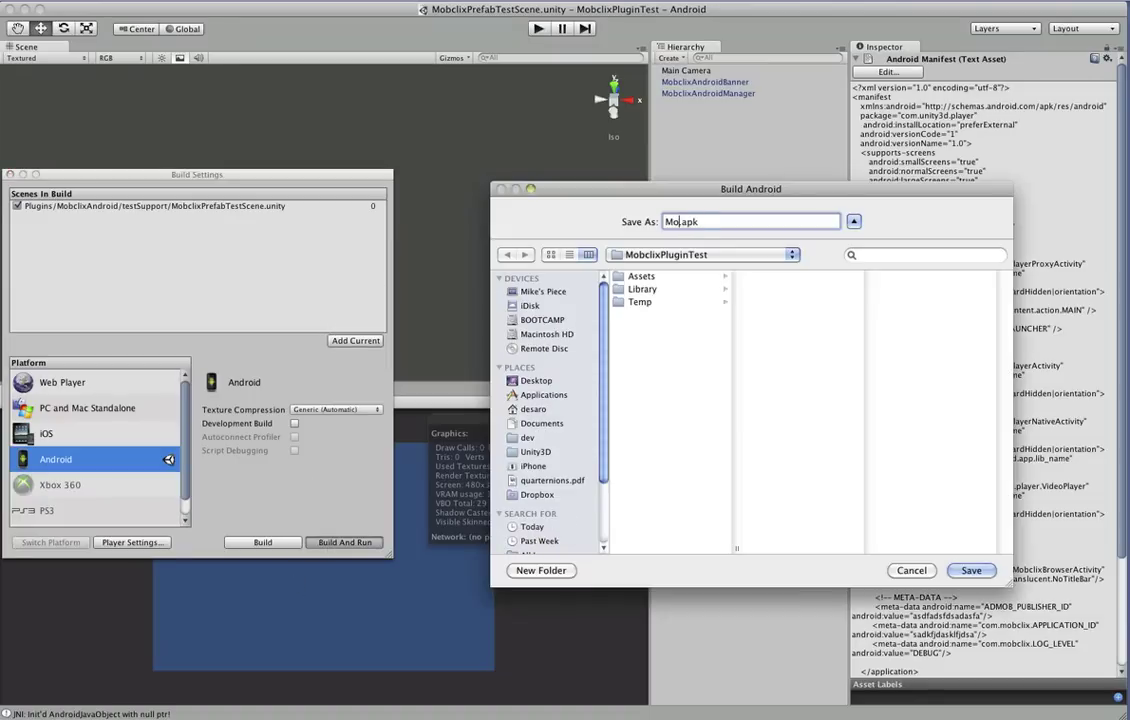
text(ginTest)
key(Return)
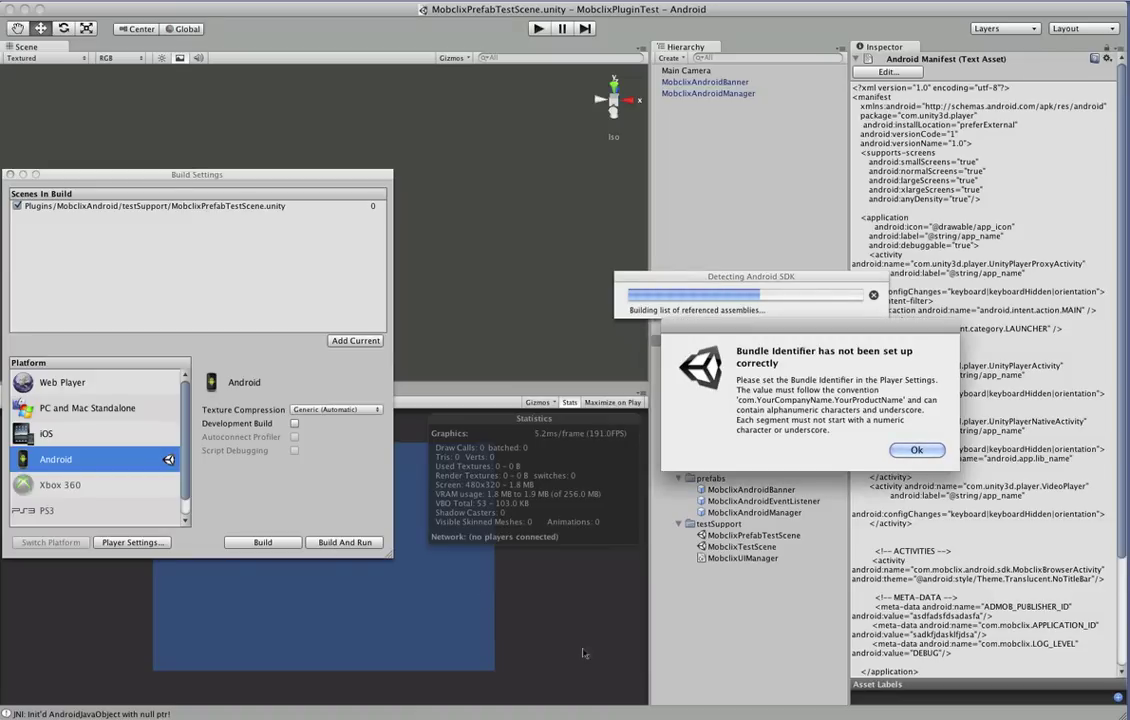
- Change the Bundle Identifier to com.prime31.MobclixDemo and rebuild as MobclixPluginDemo.apk
click(914, 449)
click(904, 449)
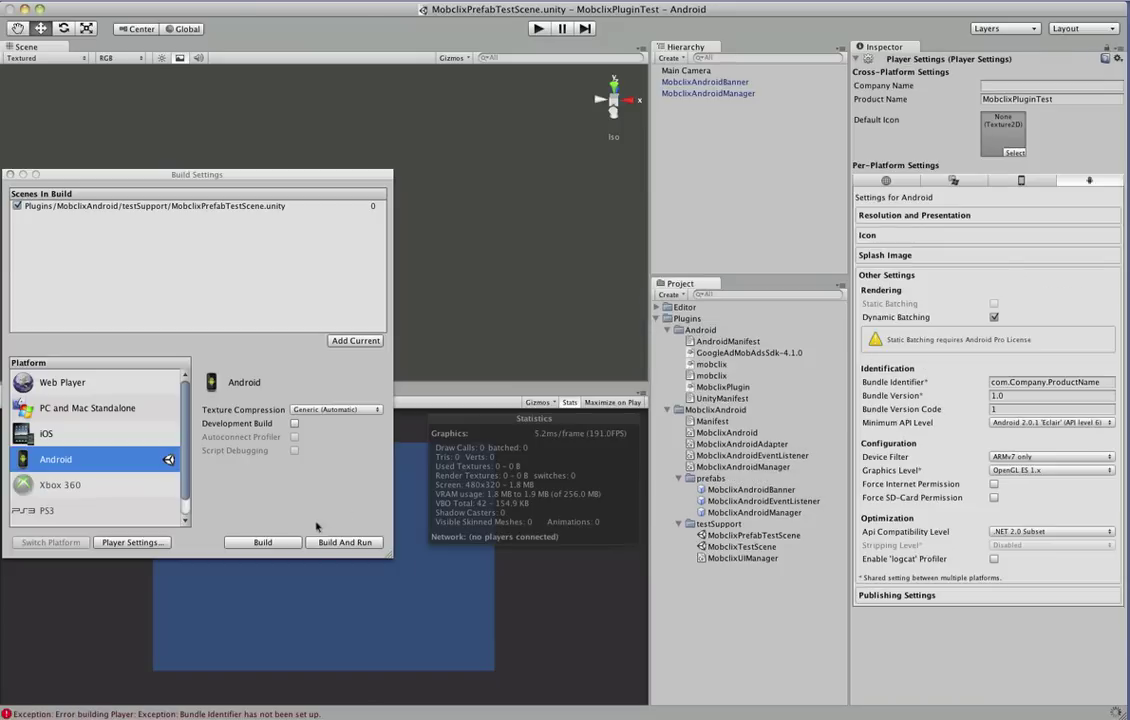
click(1012, 383)
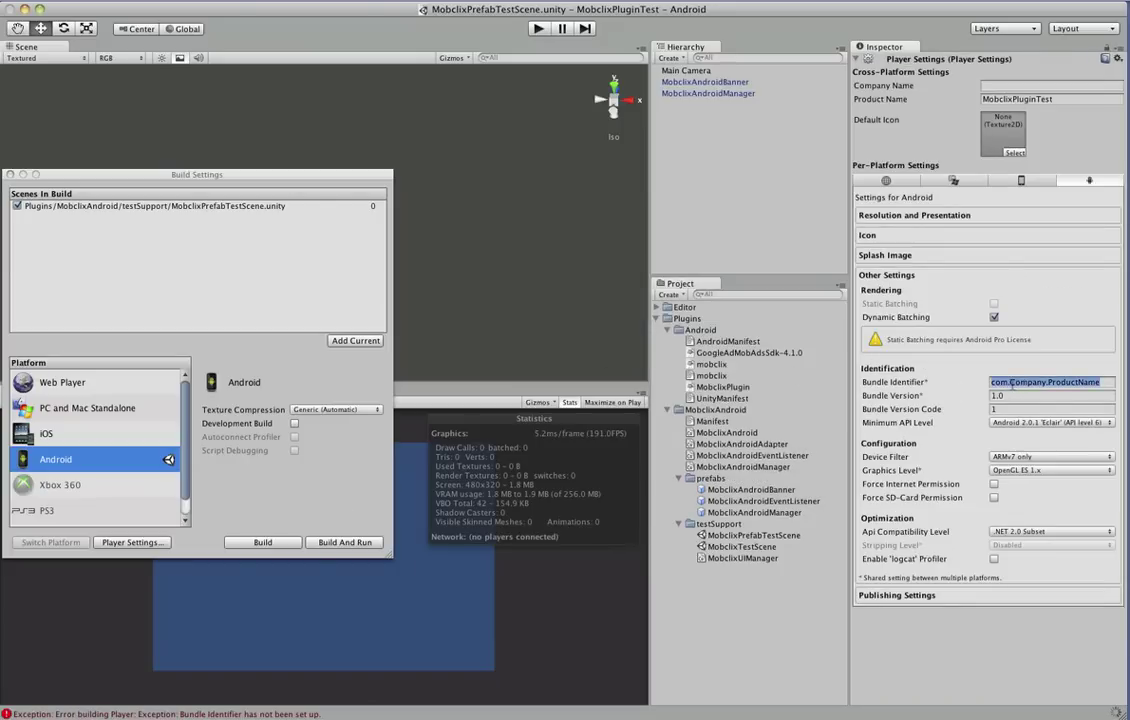
double_click(1010, 383)
text(prime31.)
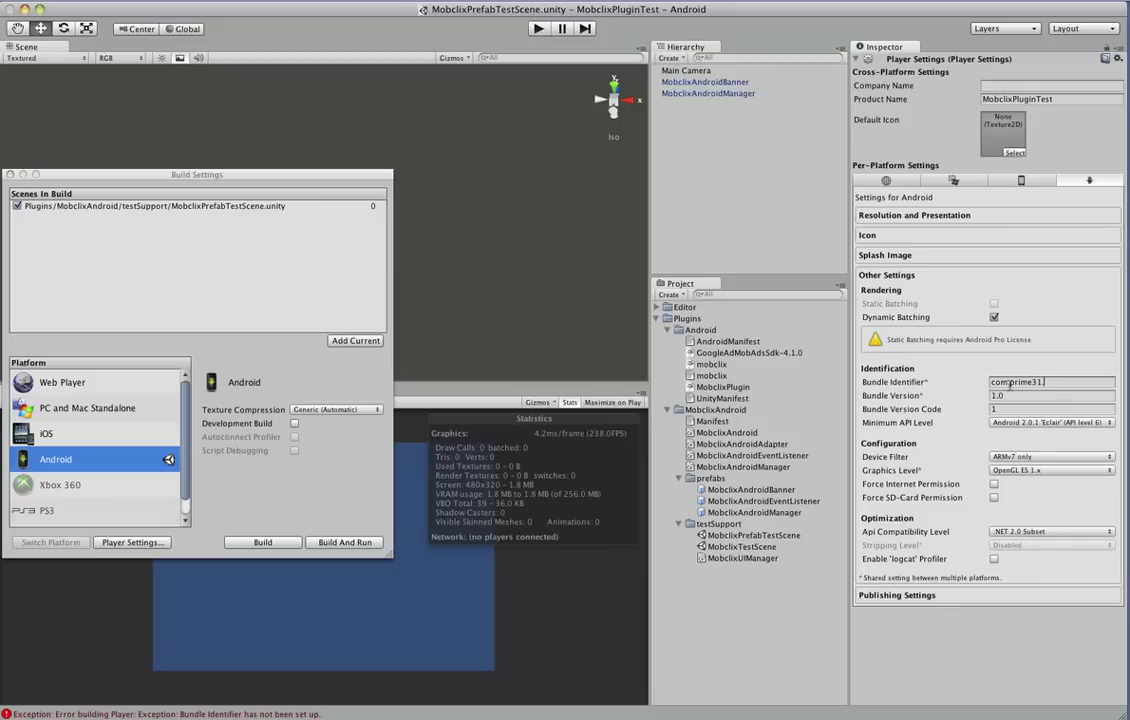
text(MobclixDemo)
key(BackSpace)
key(BackSpace)
key(BackSpace)
key(BackSpace)
text(Dm)
key(BackSpace)
key(BackSpace)
text(emo)
key(Return)
click(345, 542)
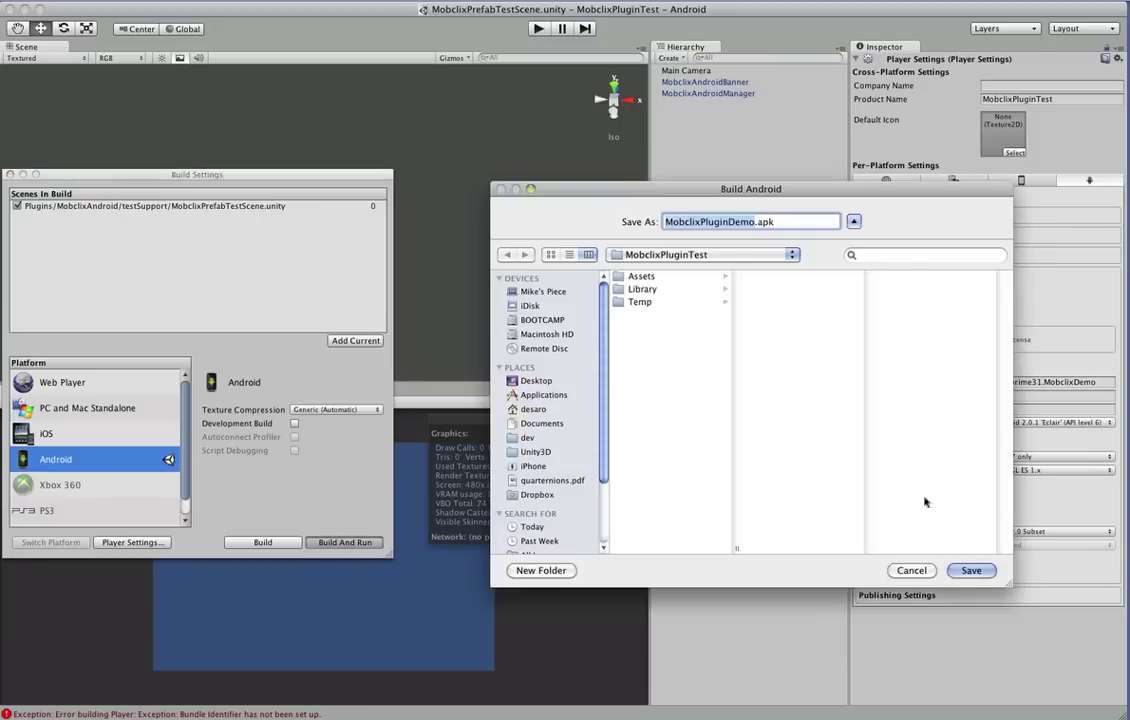
click(966, 572)
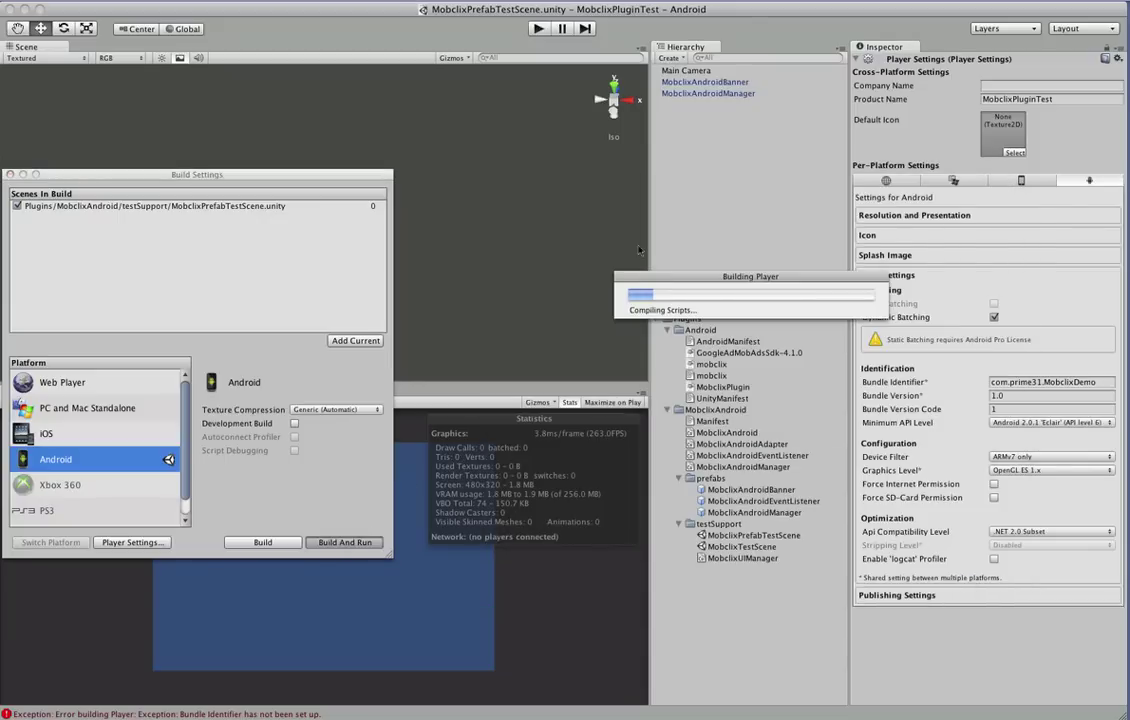